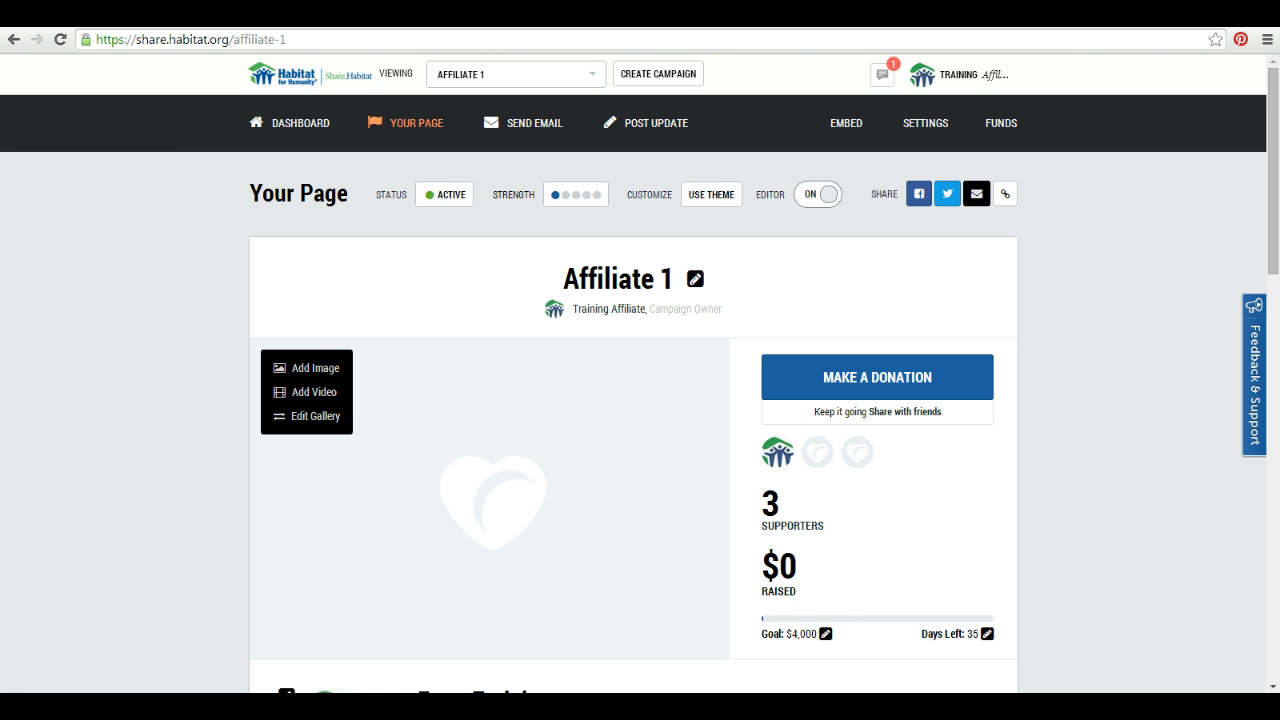
Step: Change the campaign title to "Smith Family Build"
left_click(692, 290)
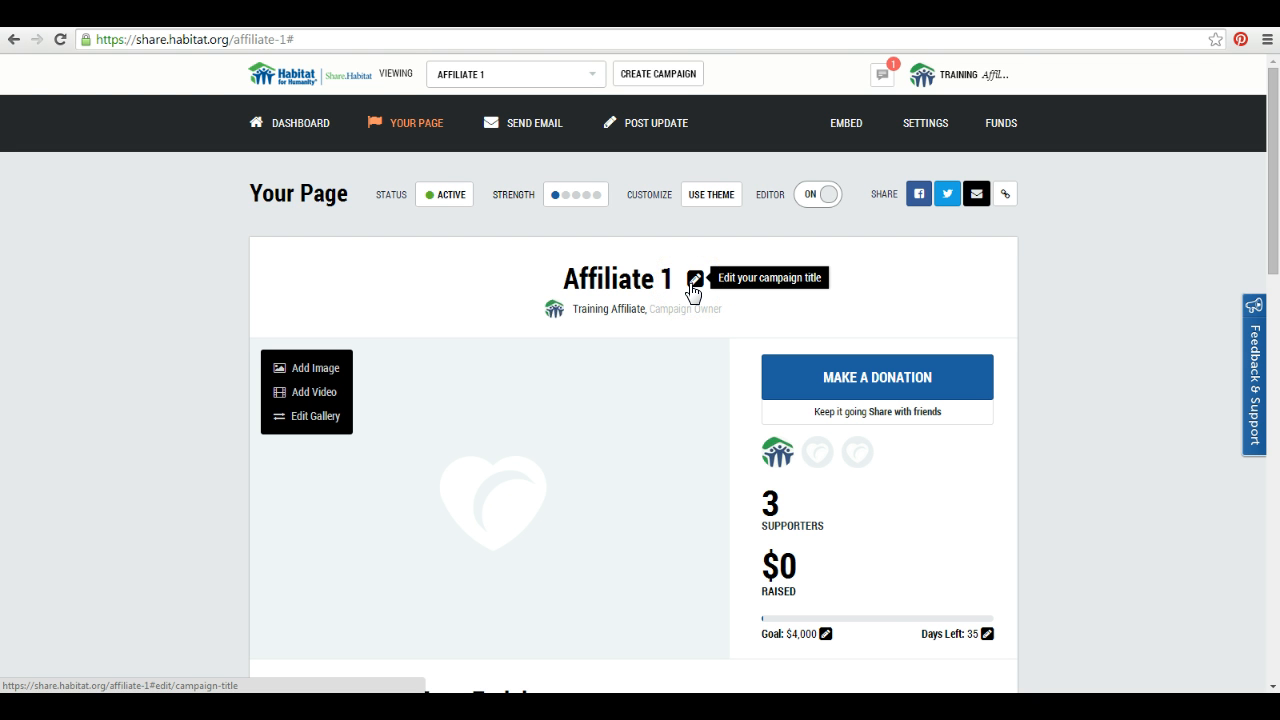
left_click(692, 288)
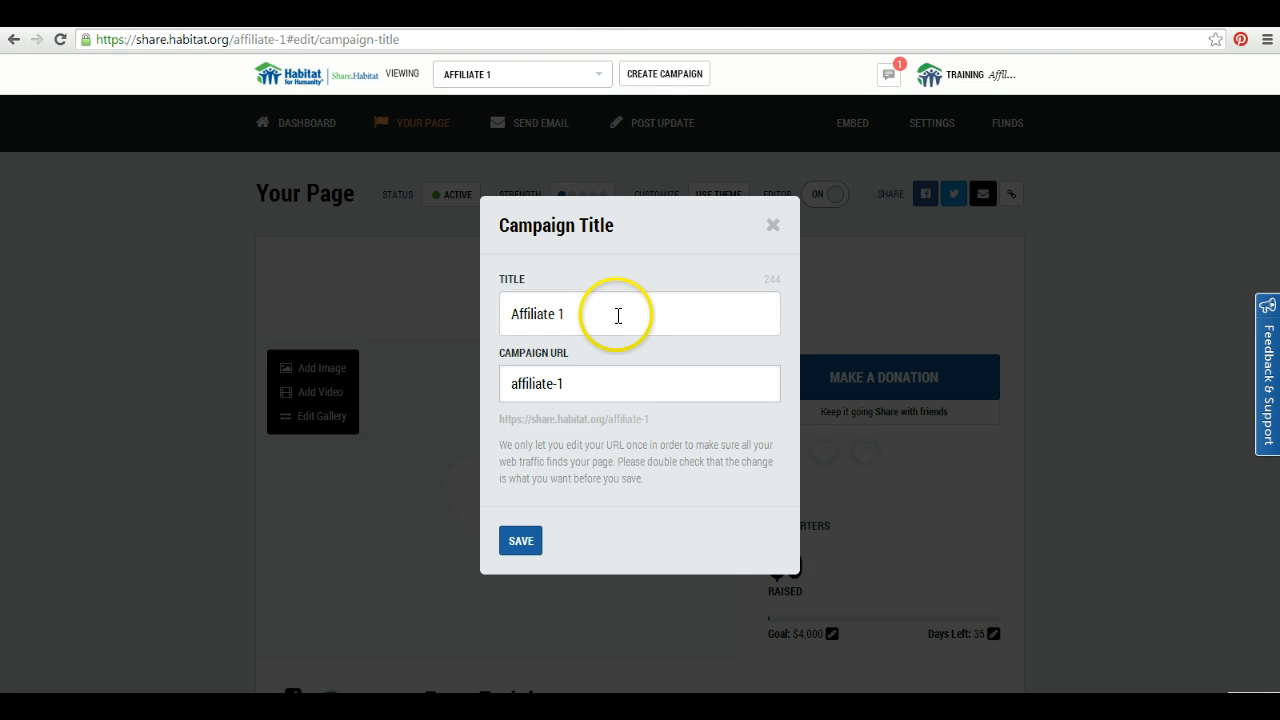
left_click_drag(612, 313, 466, 317)
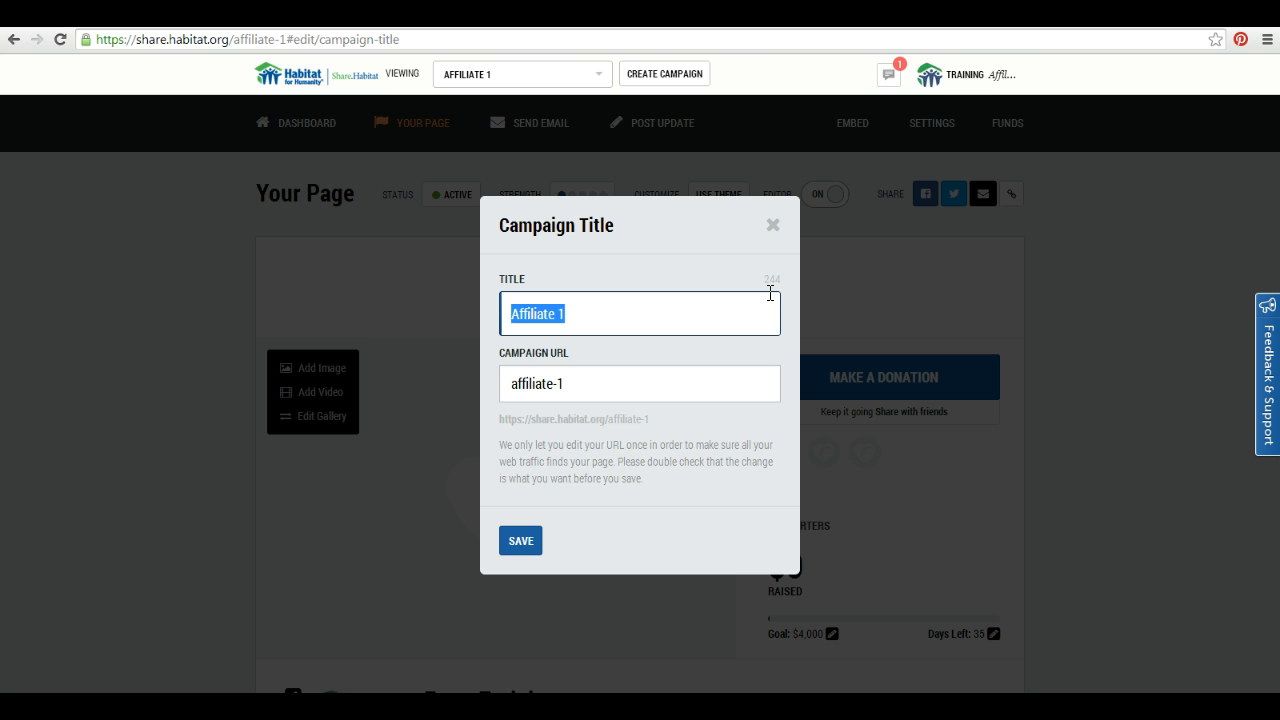
type("Smi")
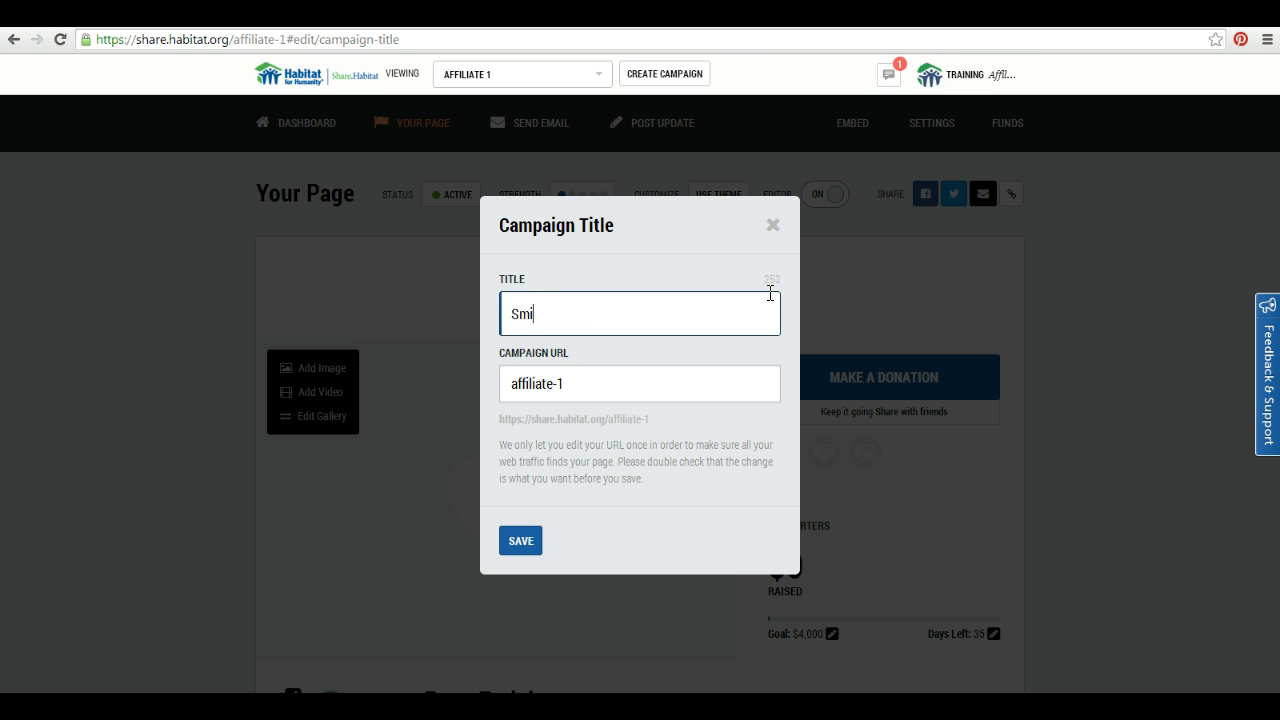
type("th Family Build")
key("BackSpace")
key("BackSpace")
key("BackSpace")
type("uild")
Step: Try extending the campaign URL to affiliate-1-smith-family-build, and remove the addition again
left_click(601, 384)
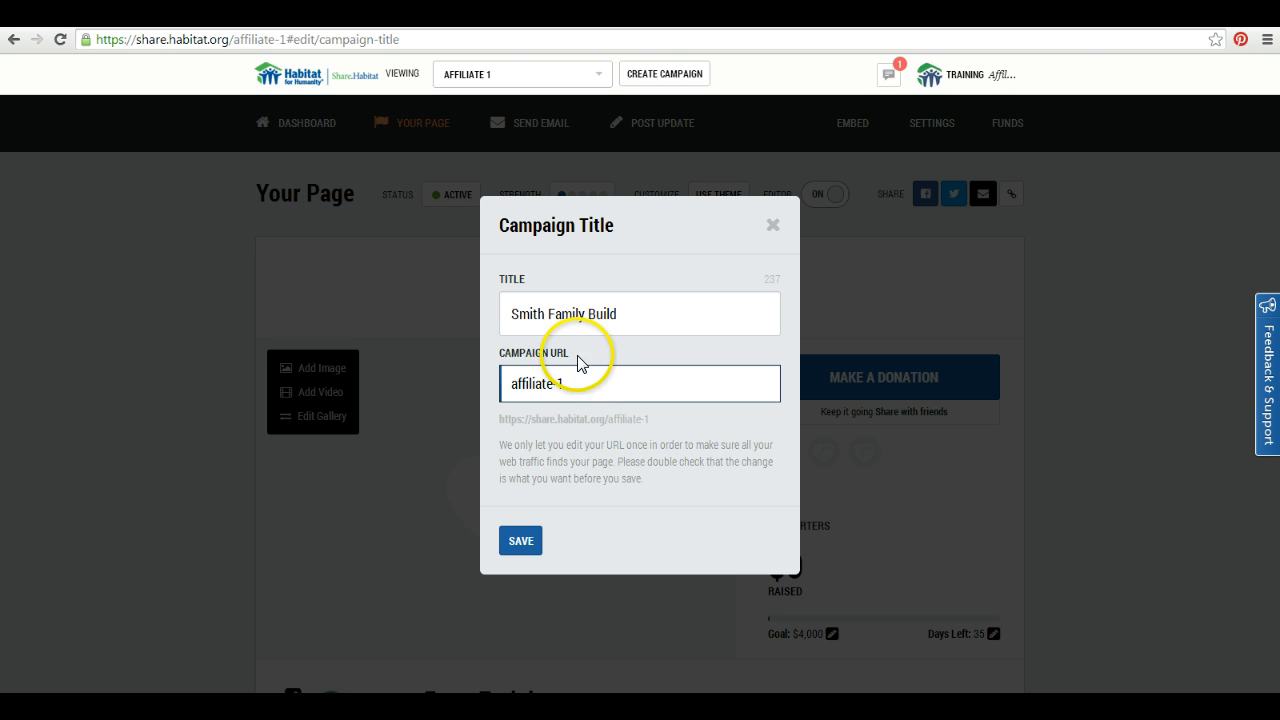
left_click_drag(573, 356, 469, 354)
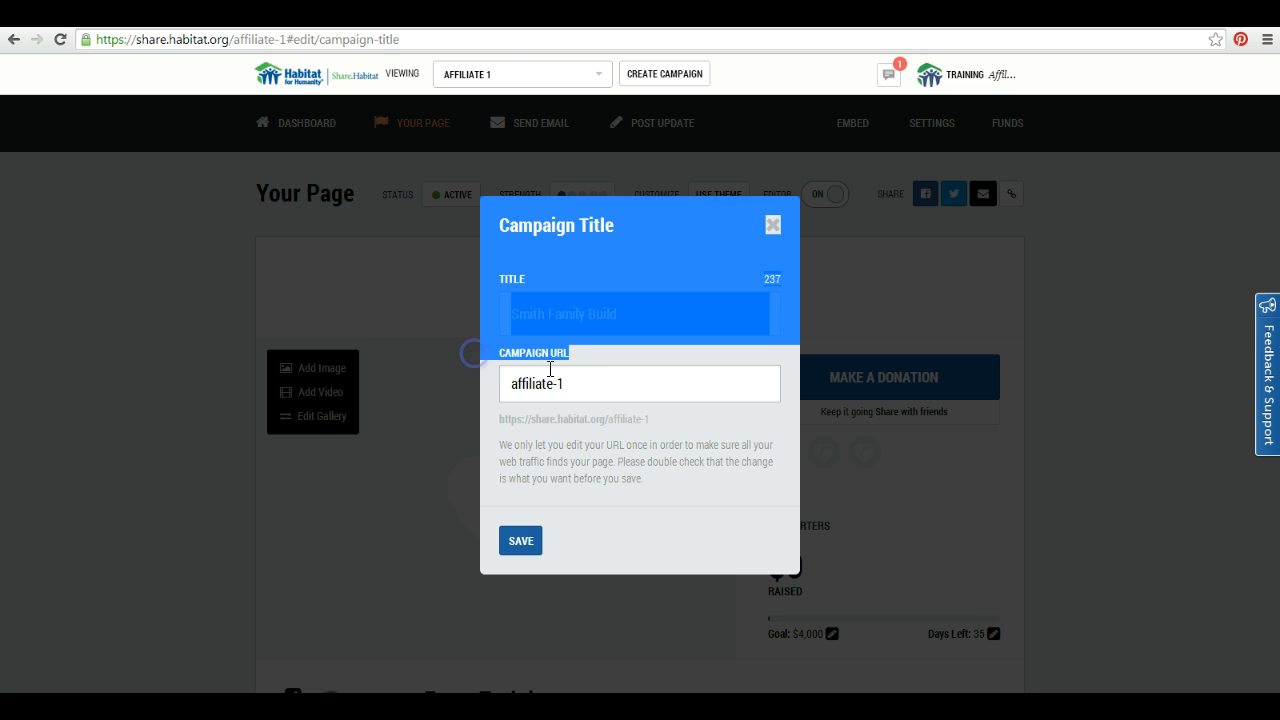
left_click(588, 382)
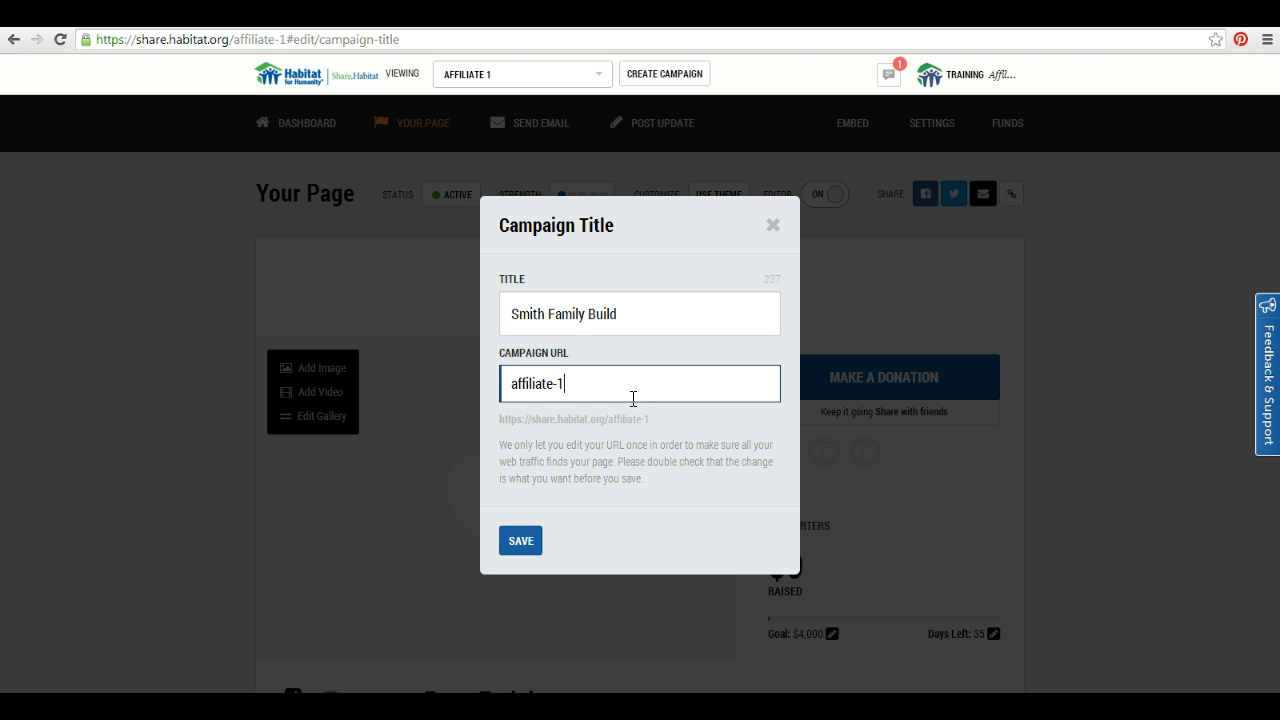
type("-smith-family-build")
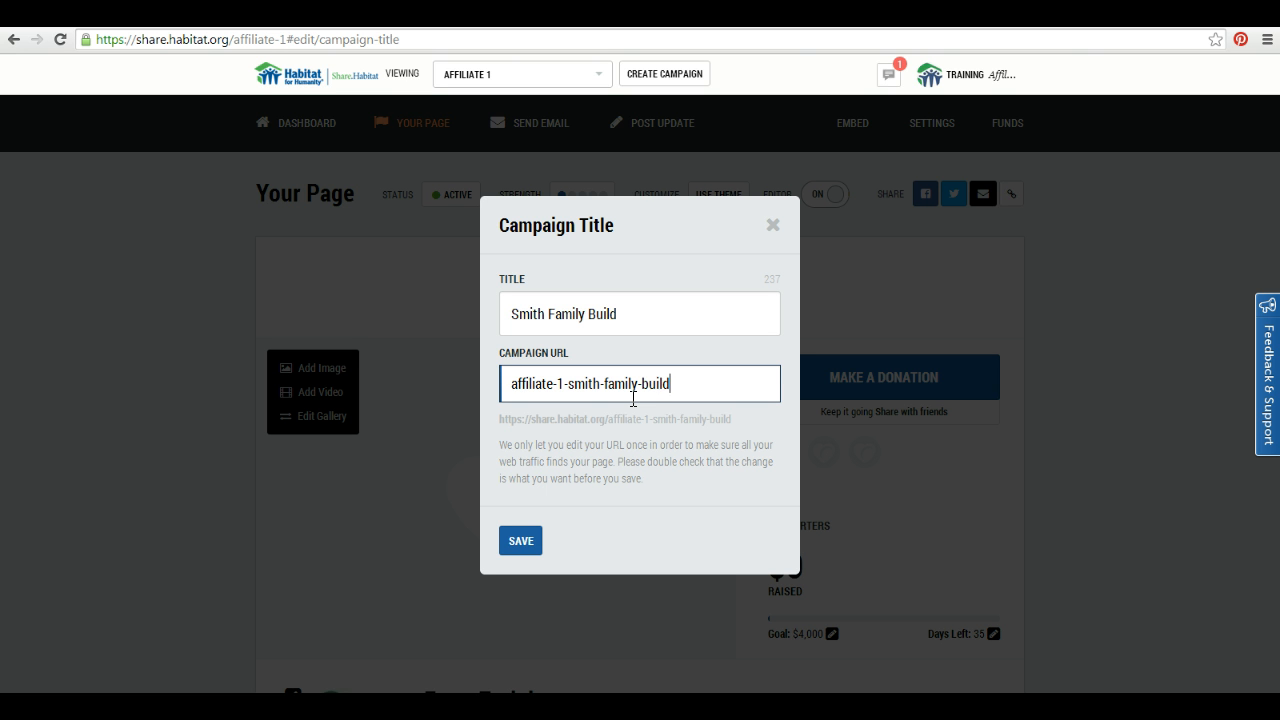
key("BackSpace")
key("BackSpace")
key("BackSpace")
key("BackSpace")
key("BackSpace")
key("BackSpace")
key("BackSpace")
key("BackSpace")
key("BackSpace")
key("BackSpace")
key("BackSpace")
key("BackSpace")
key("BackSpace")
key("BackSpace")
key("BackSpace")
key("BackSpace")
key("BackSpace")
key("BackSpace")
key("BackSpace")
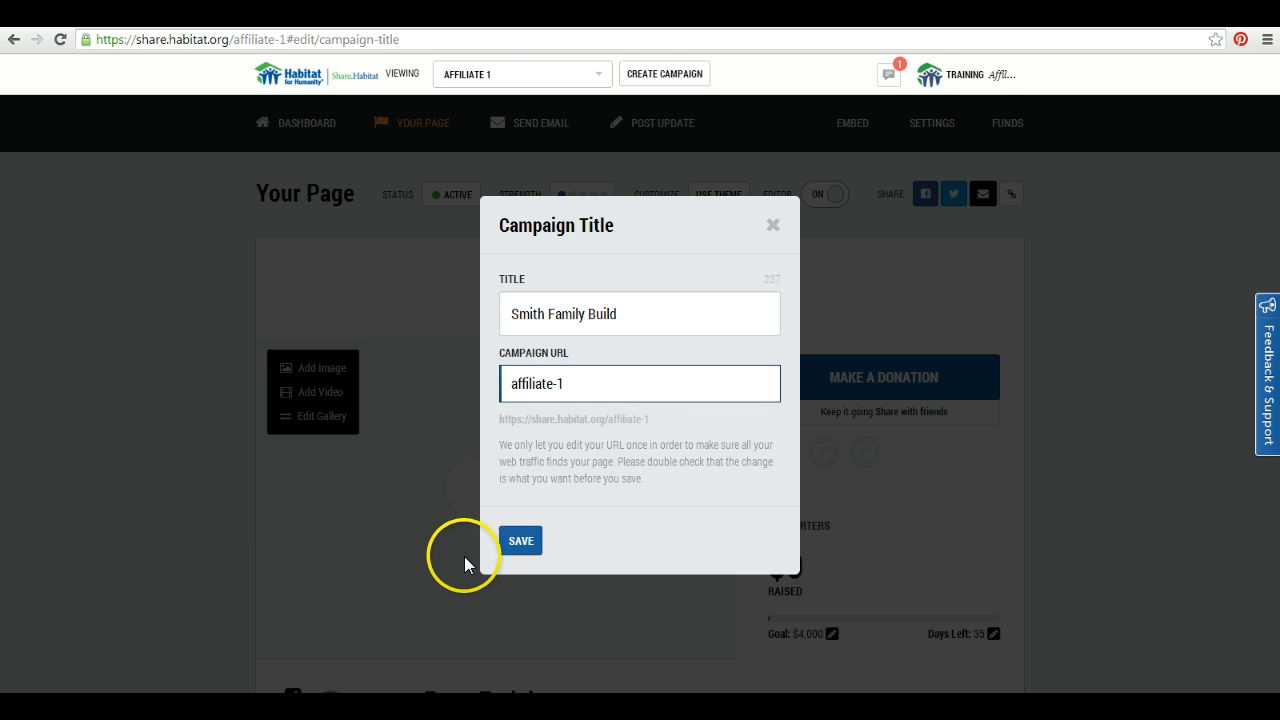
Step: Save the new campaign title, keeping affiliate-1 as the campaign URL
left_click(528, 553)
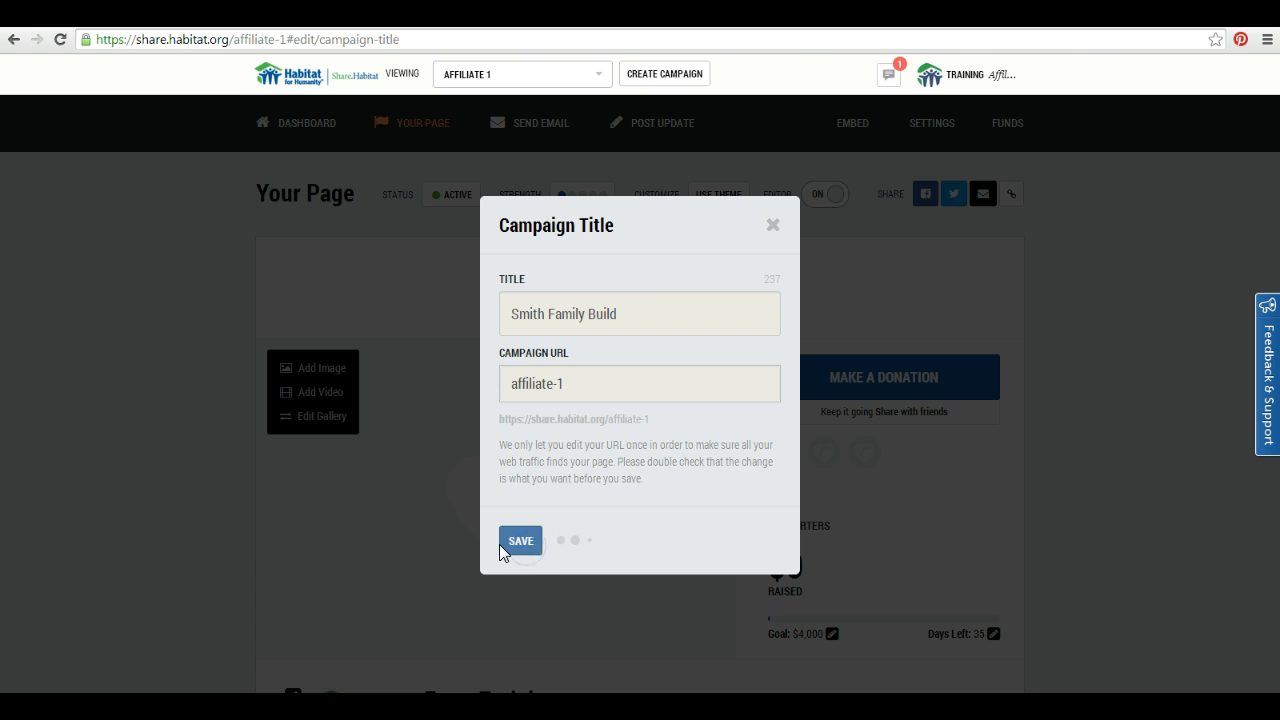
left_click(511, 543)
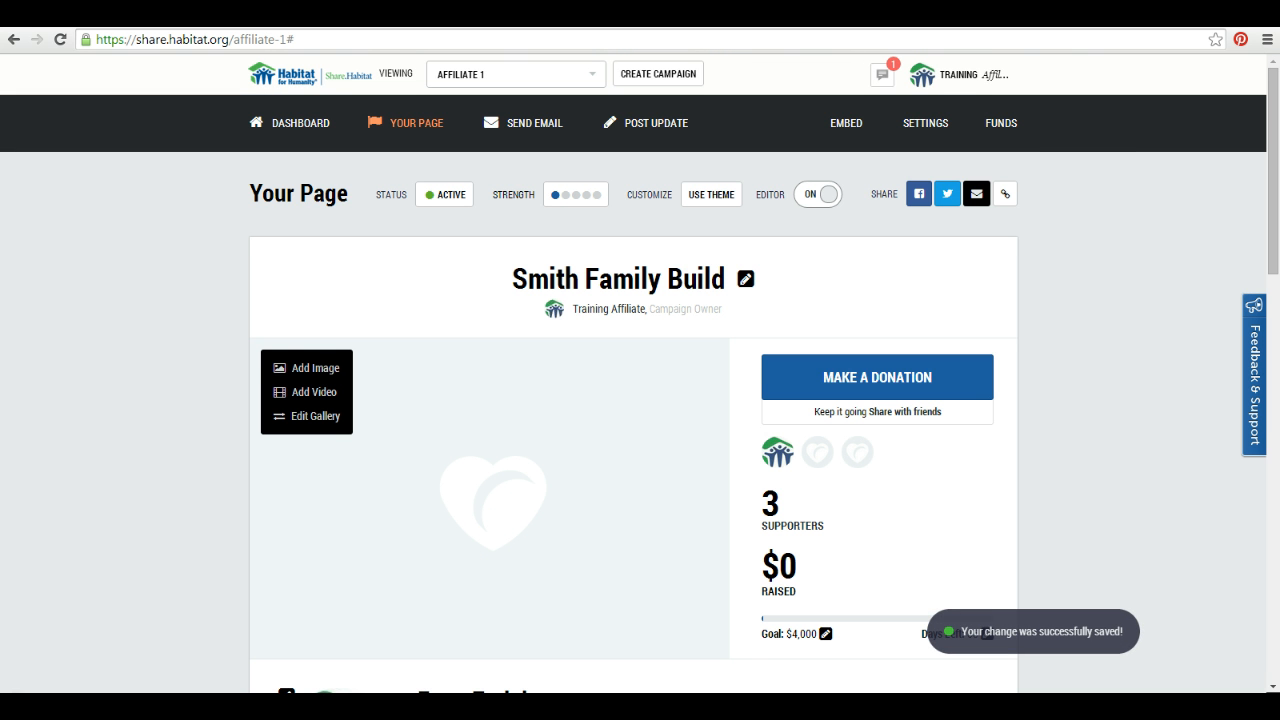
Step: Upload the image X124_422E_9 from the HFH Images folder in Pictures to the campaign gallery and save it
left_click(313, 370)
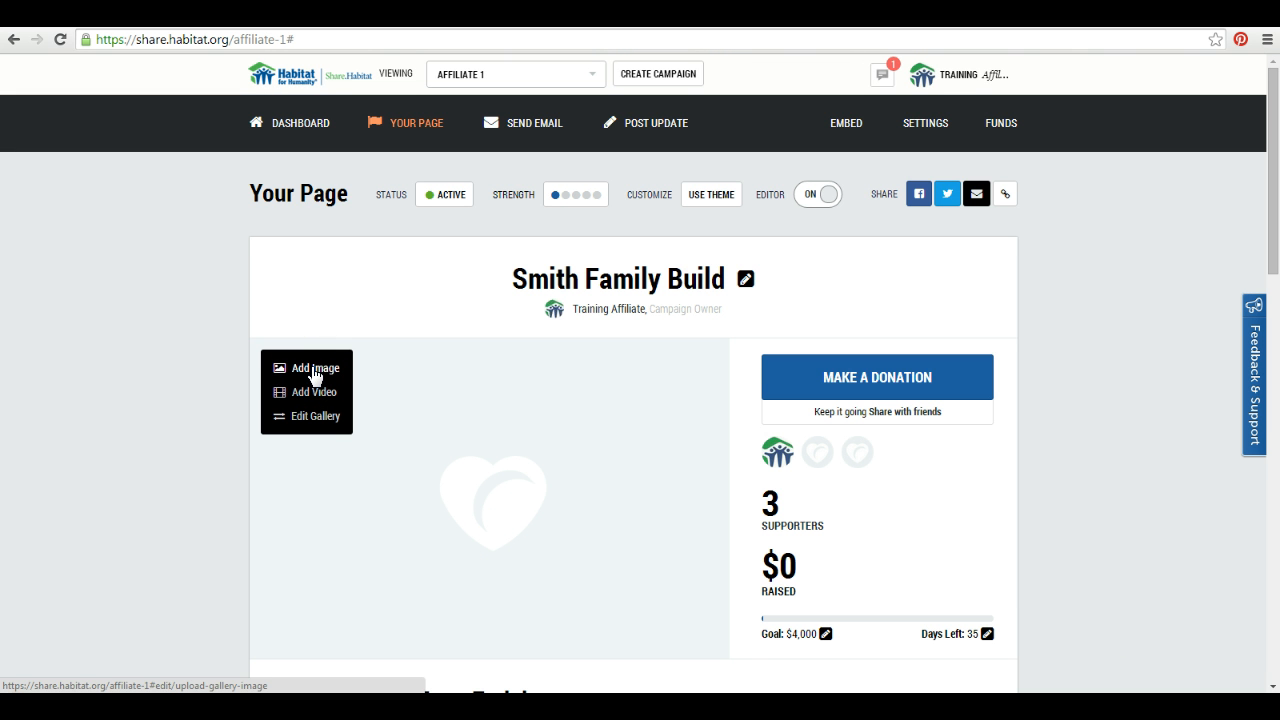
left_click(312, 370)
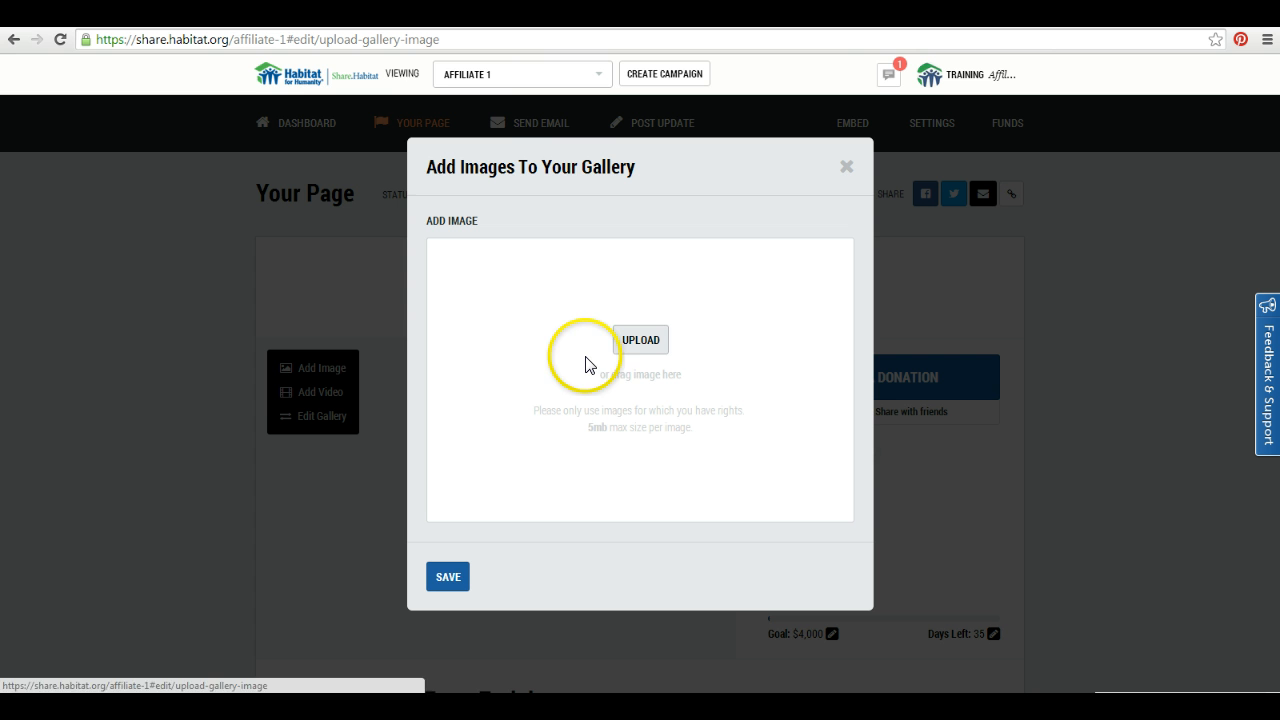
left_click(626, 346)
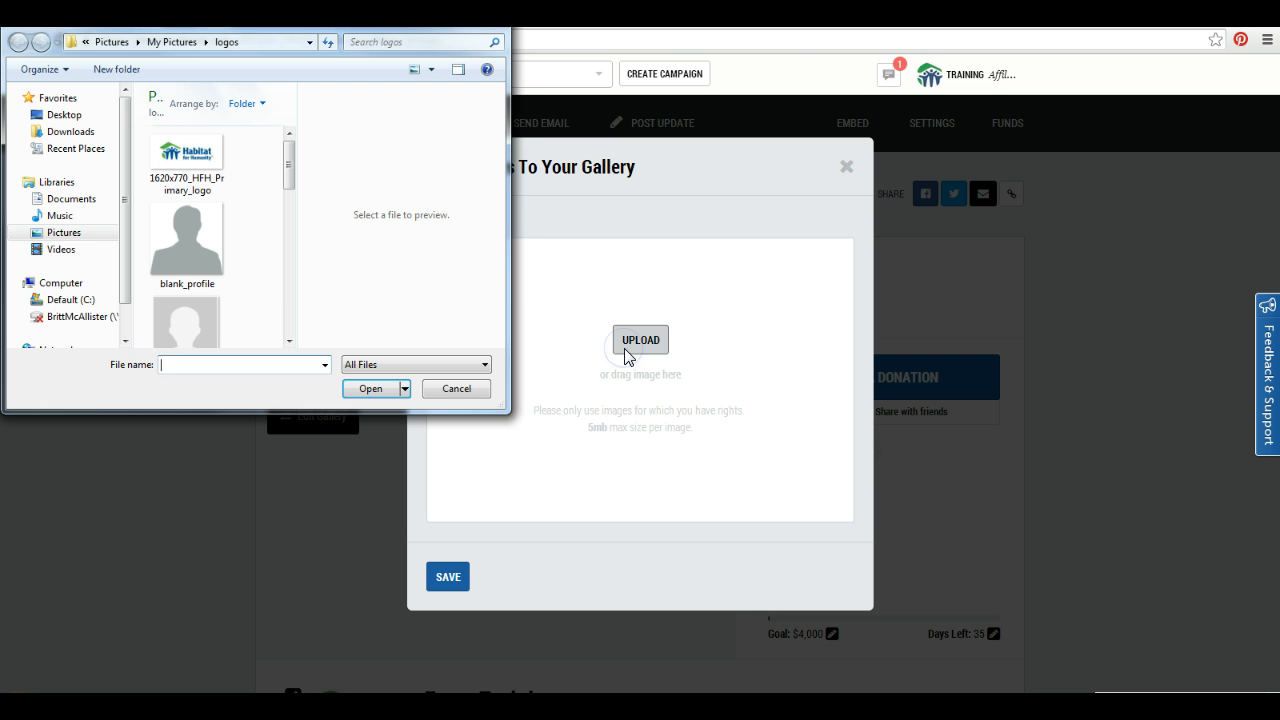
left_click(64, 232)
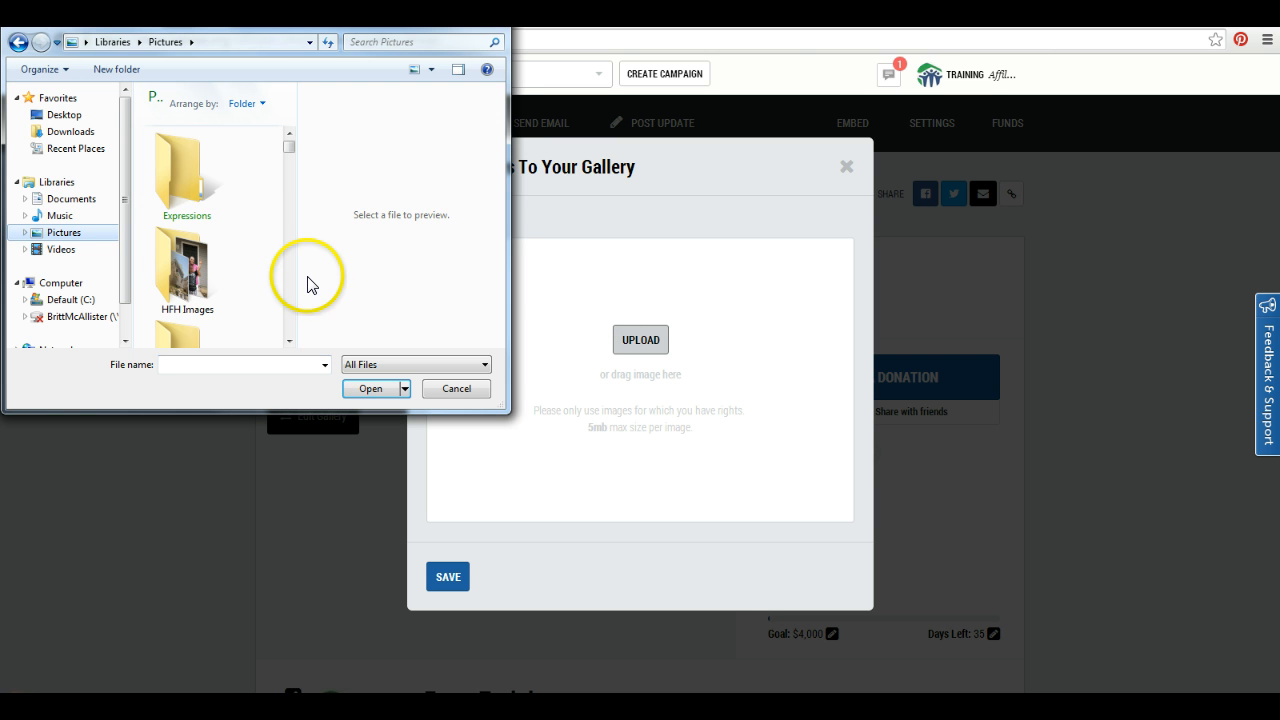
double_click(194, 242)
left_click(198, 308)
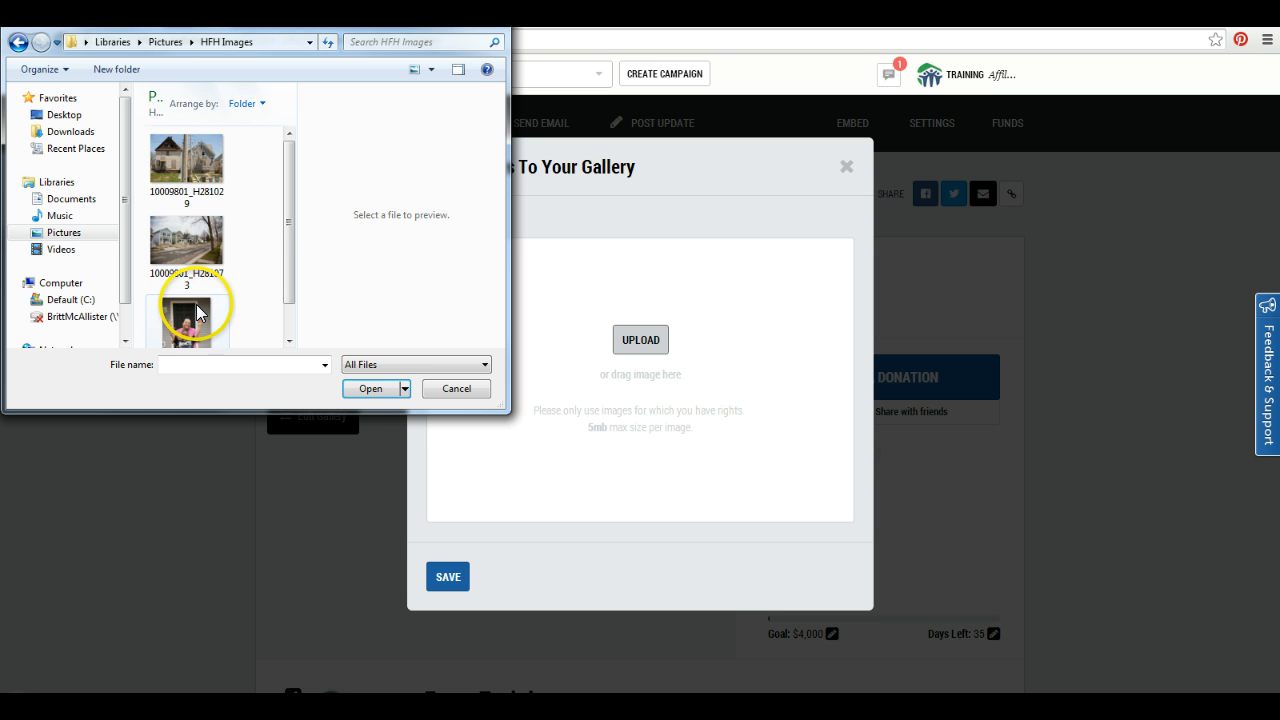
left_click(371, 390)
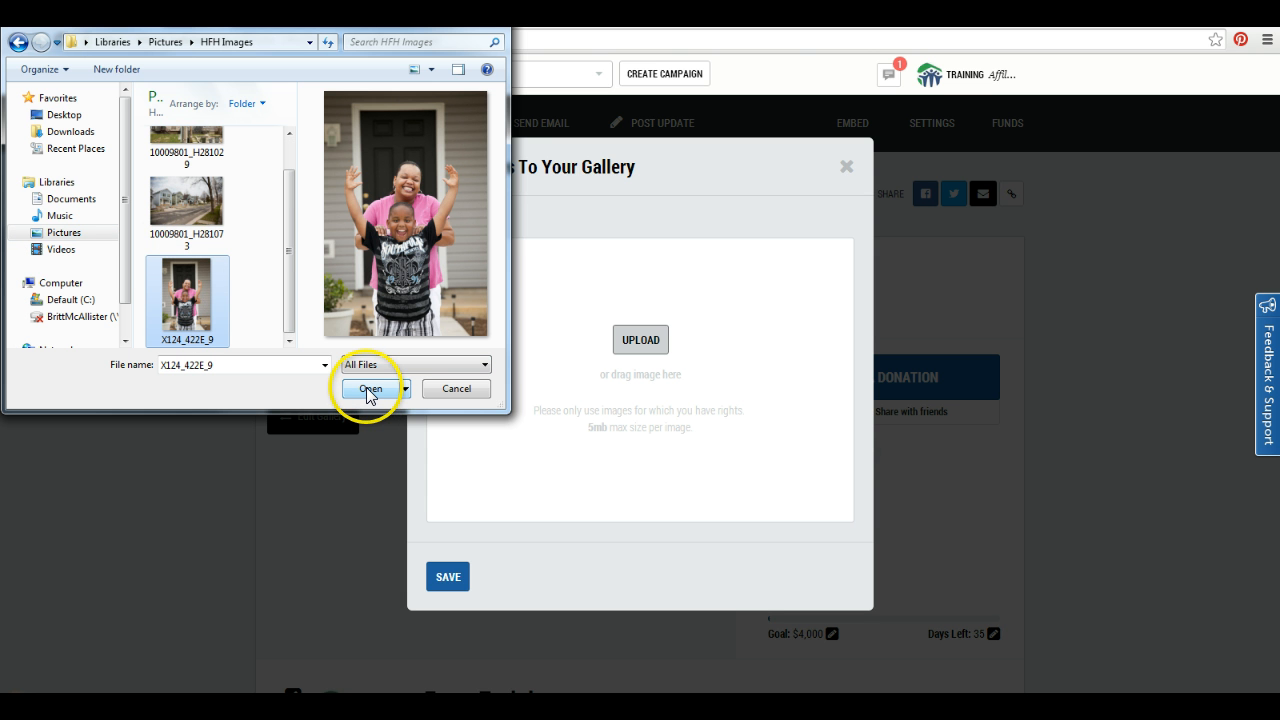
left_click(369, 391)
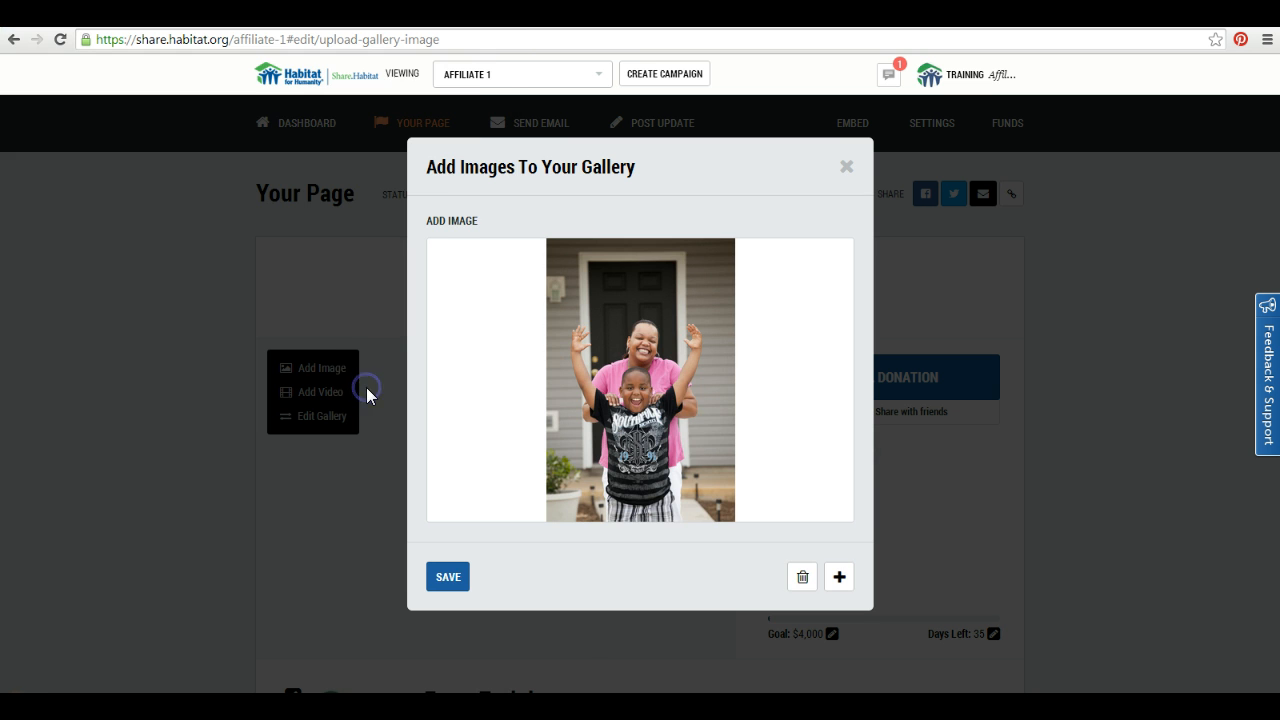
left_click(448, 578)
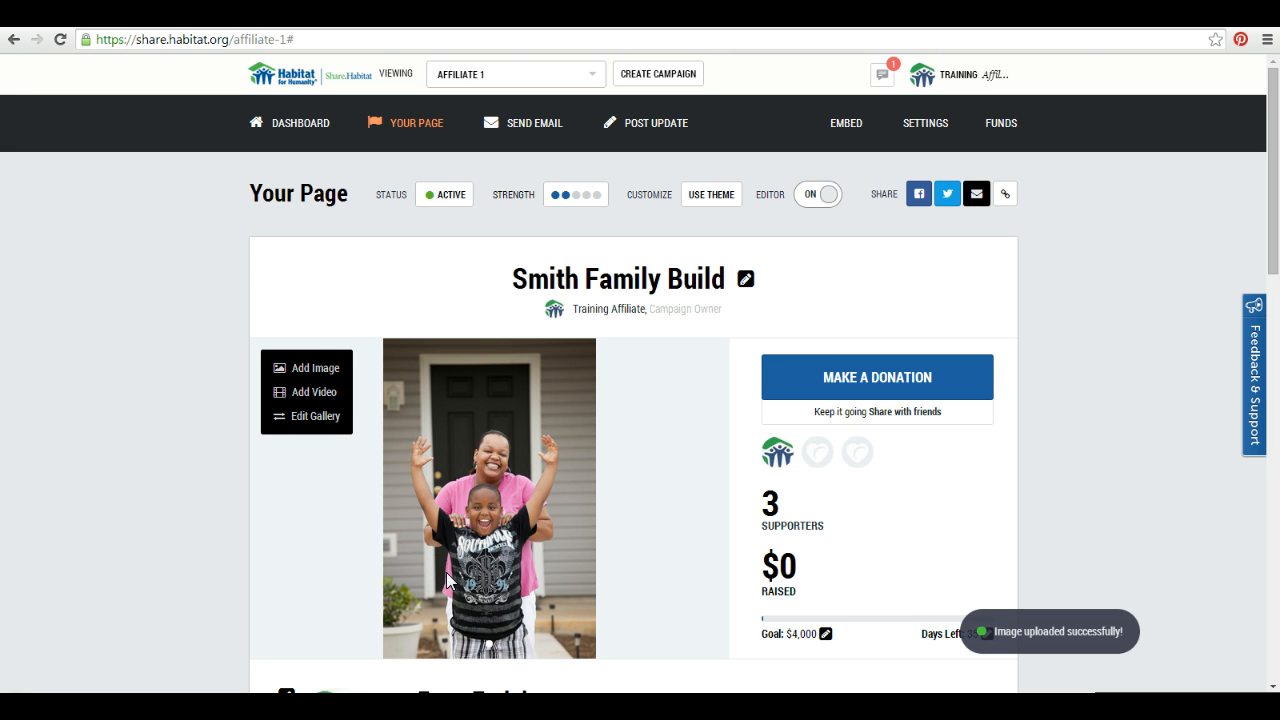
left_click(441, 568)
Step: Start adding a video to the campaign gallery and open YouTube in a new browser tab
left_click(318, 392)
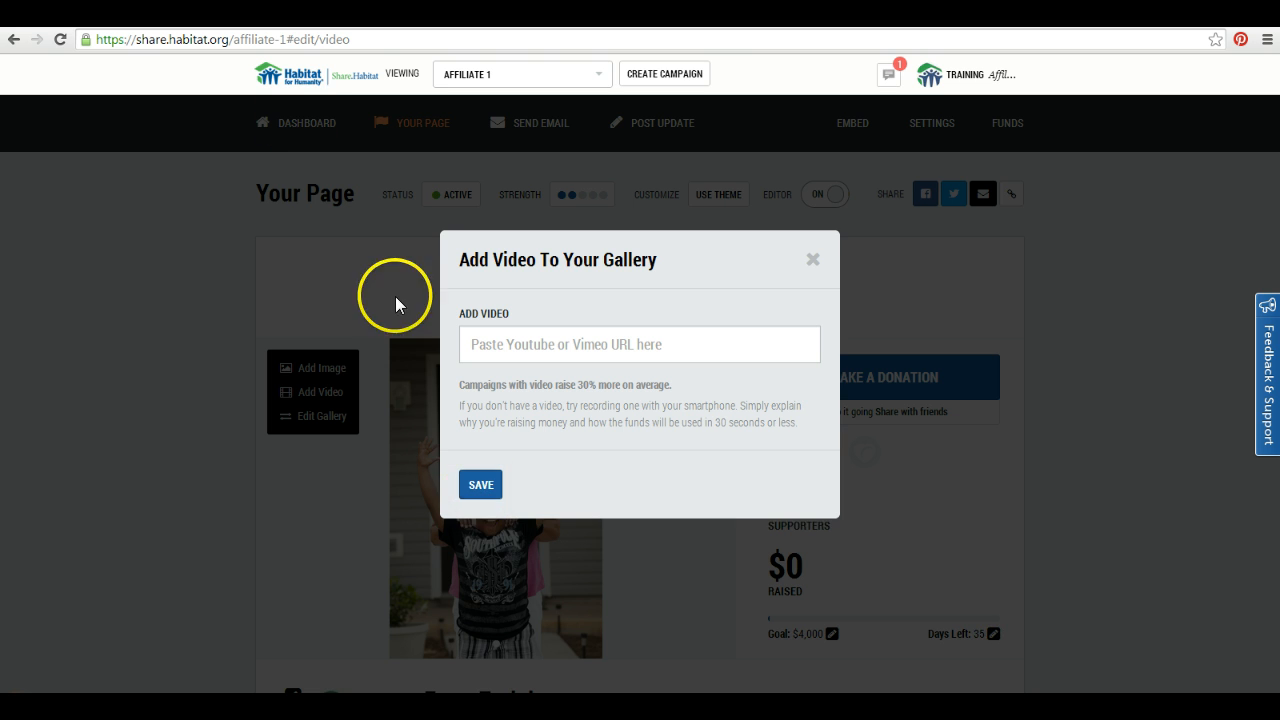
key("ctrl+t")
left_click(174, 37)
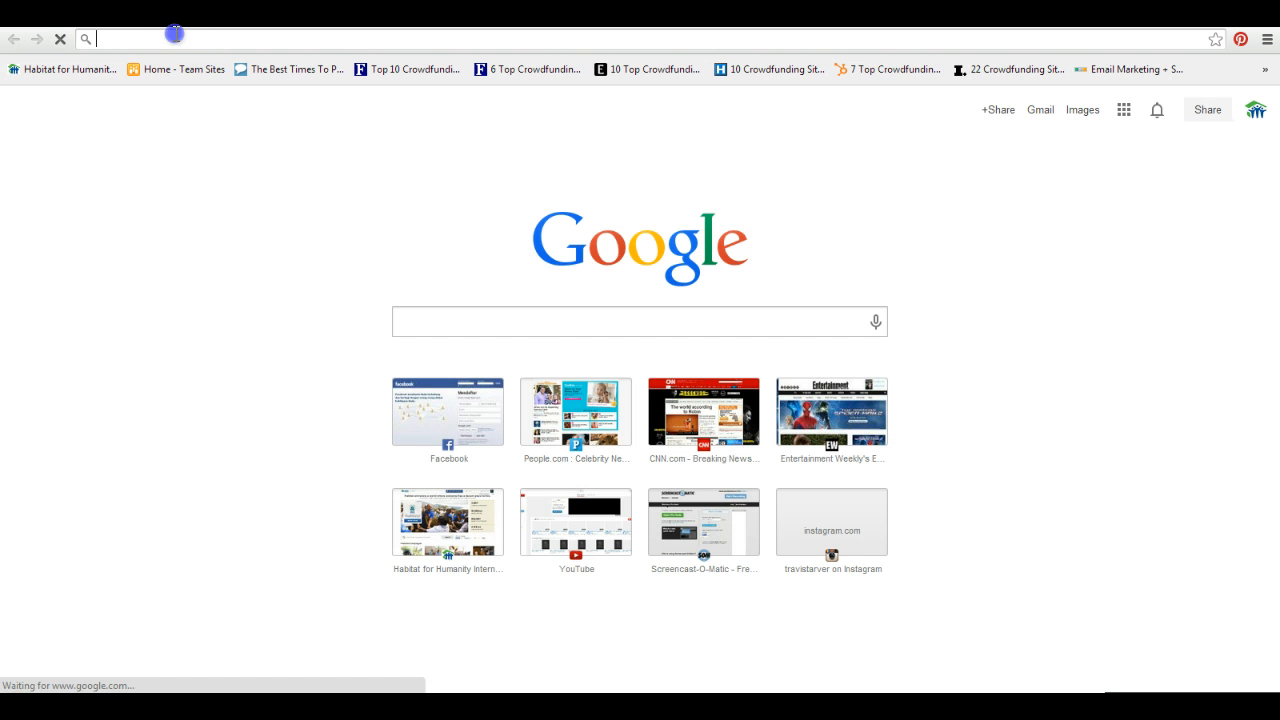
type("youtub")
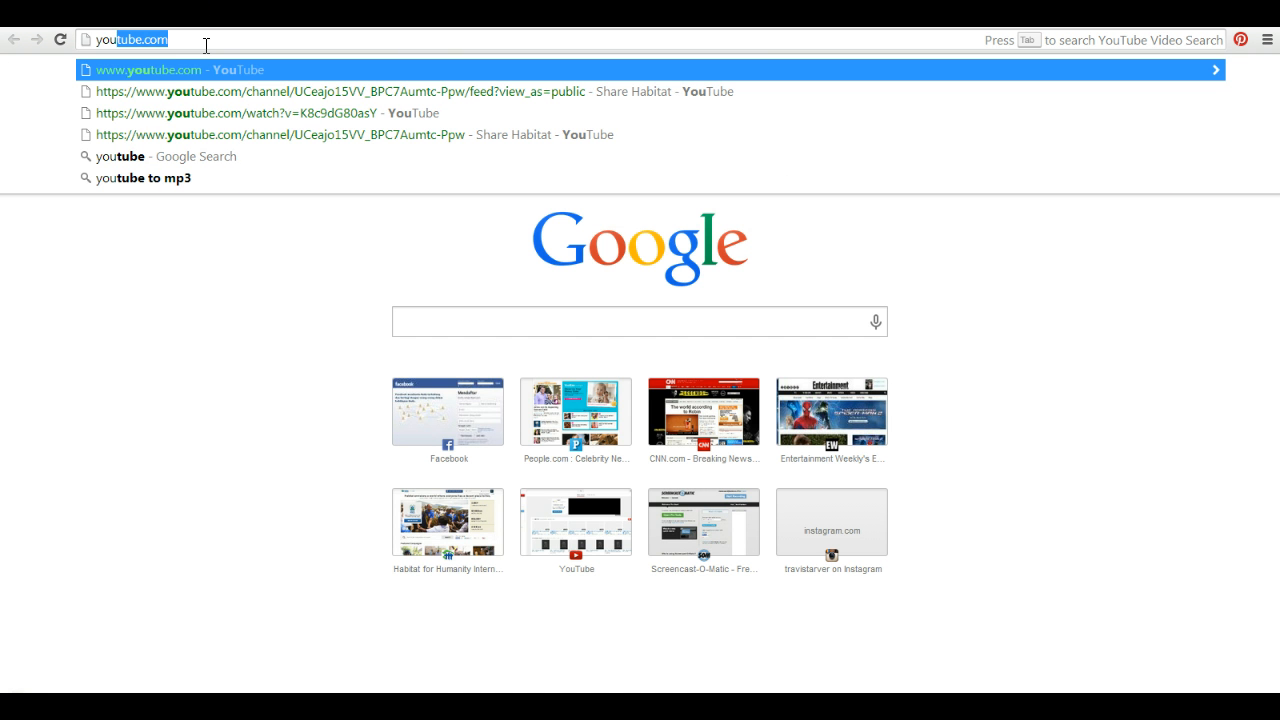
key("BackSpace")
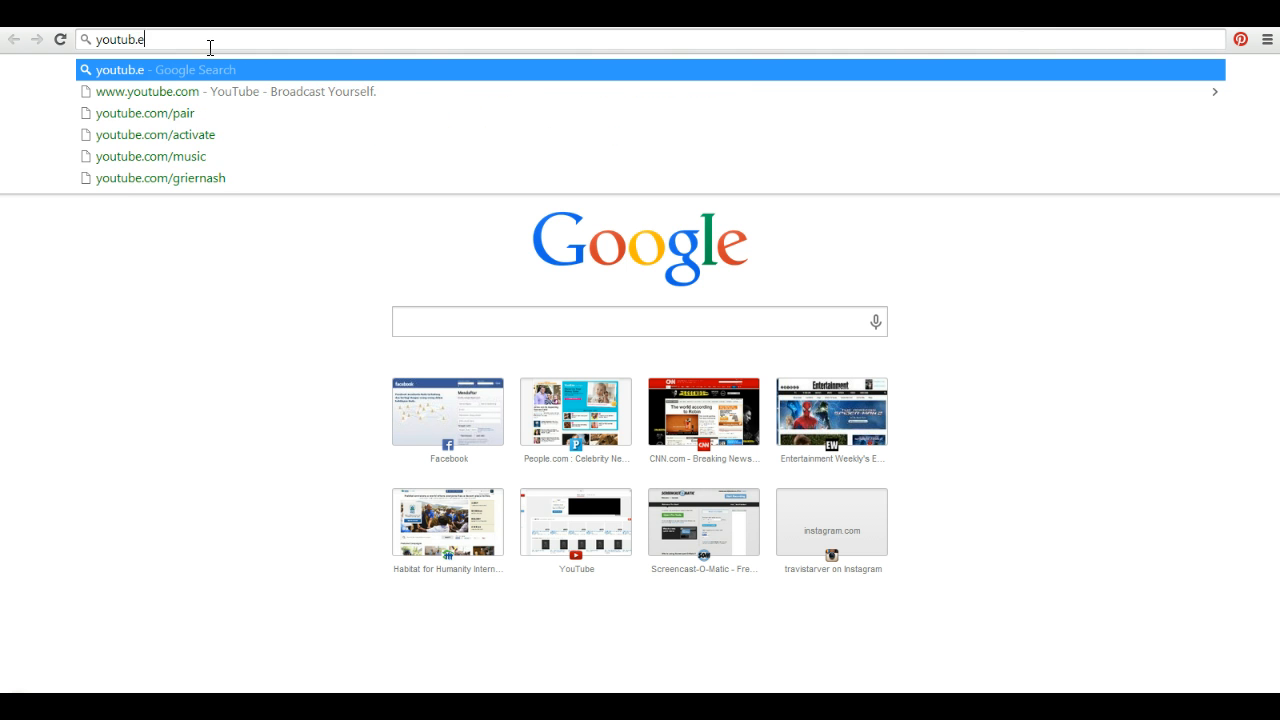
type("e")
key("Return")
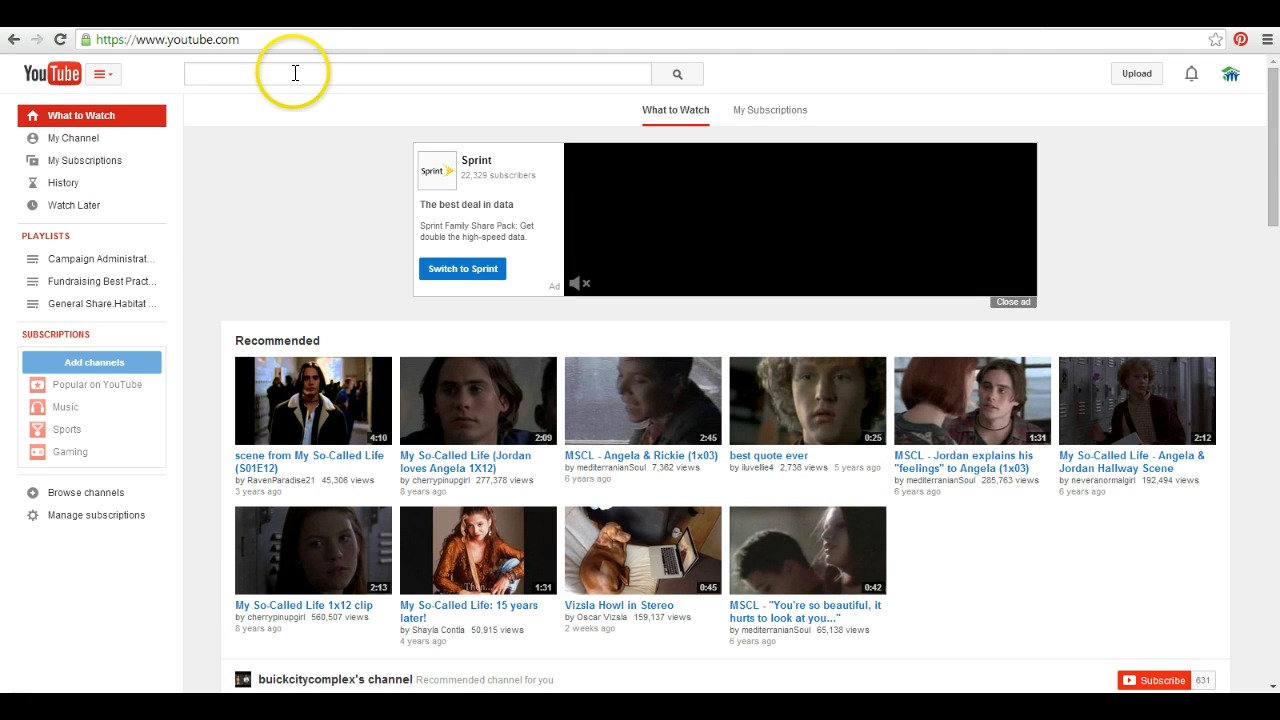
Step: Search YouTube for "habitat for humanity"
left_click(295, 73)
type("habitat")
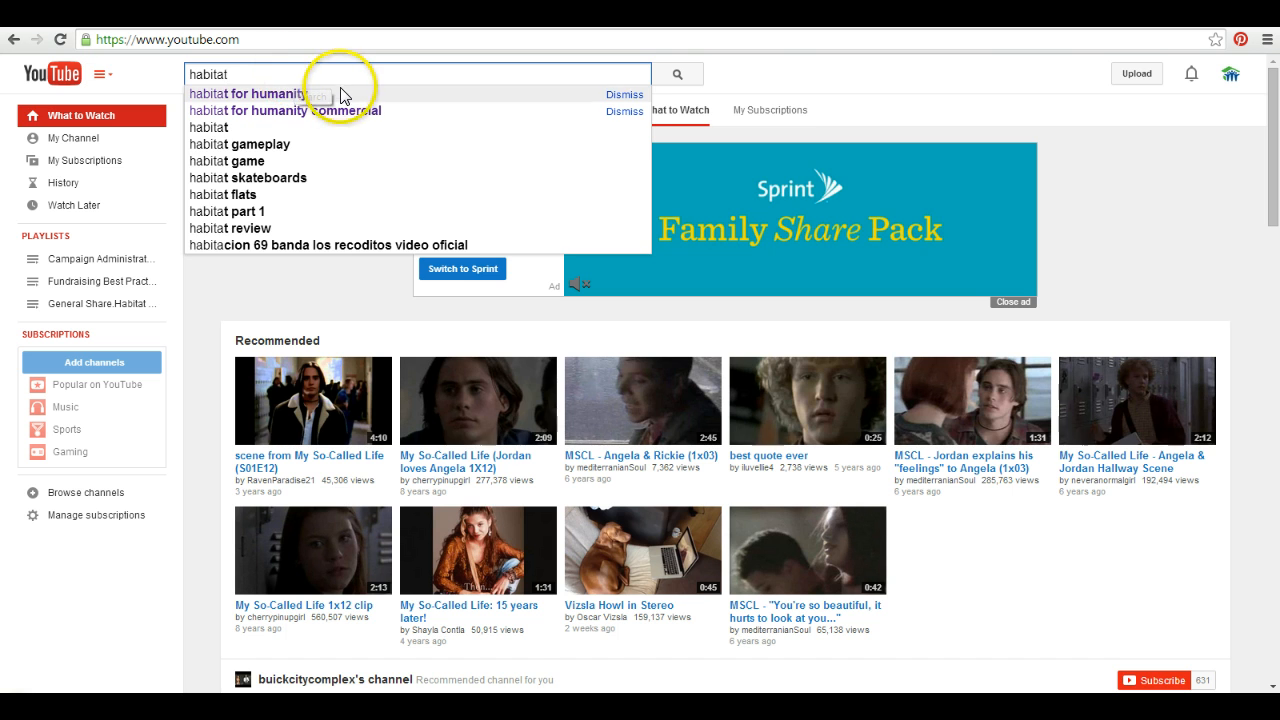
left_click(340, 94)
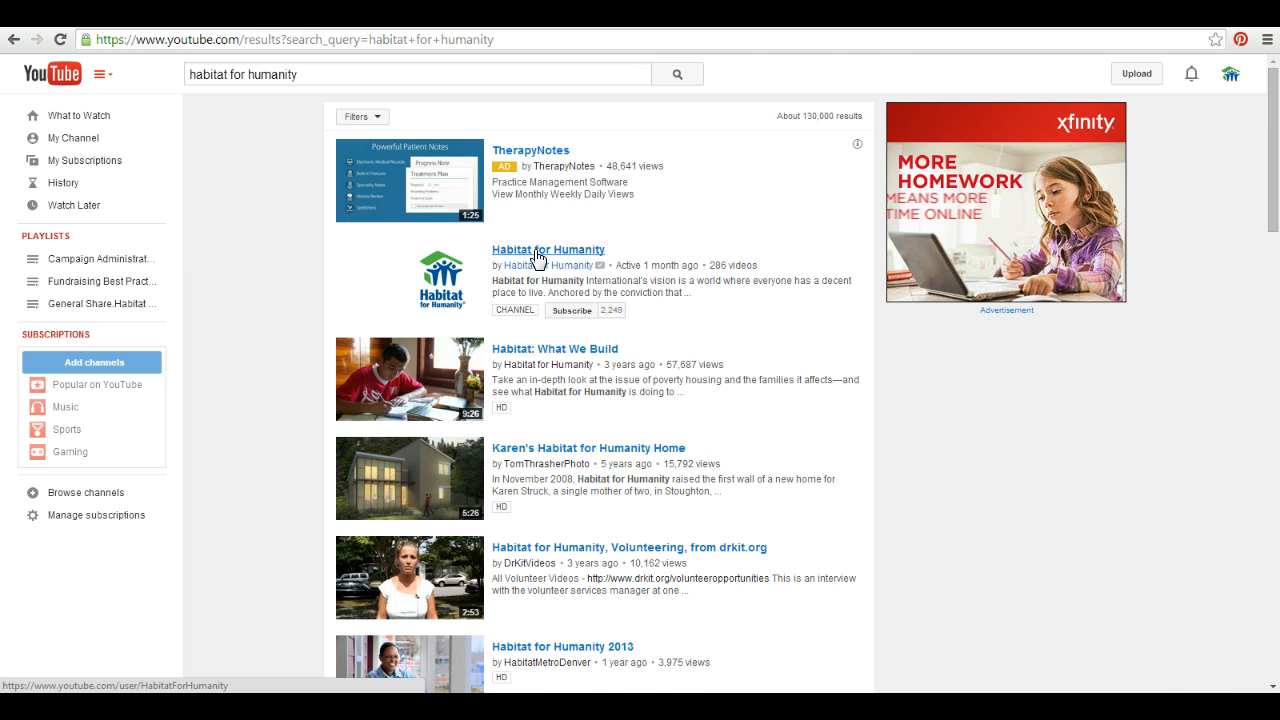
Step: Open the video "Habitat: What We Build" and copy its web address
left_click(538, 349)
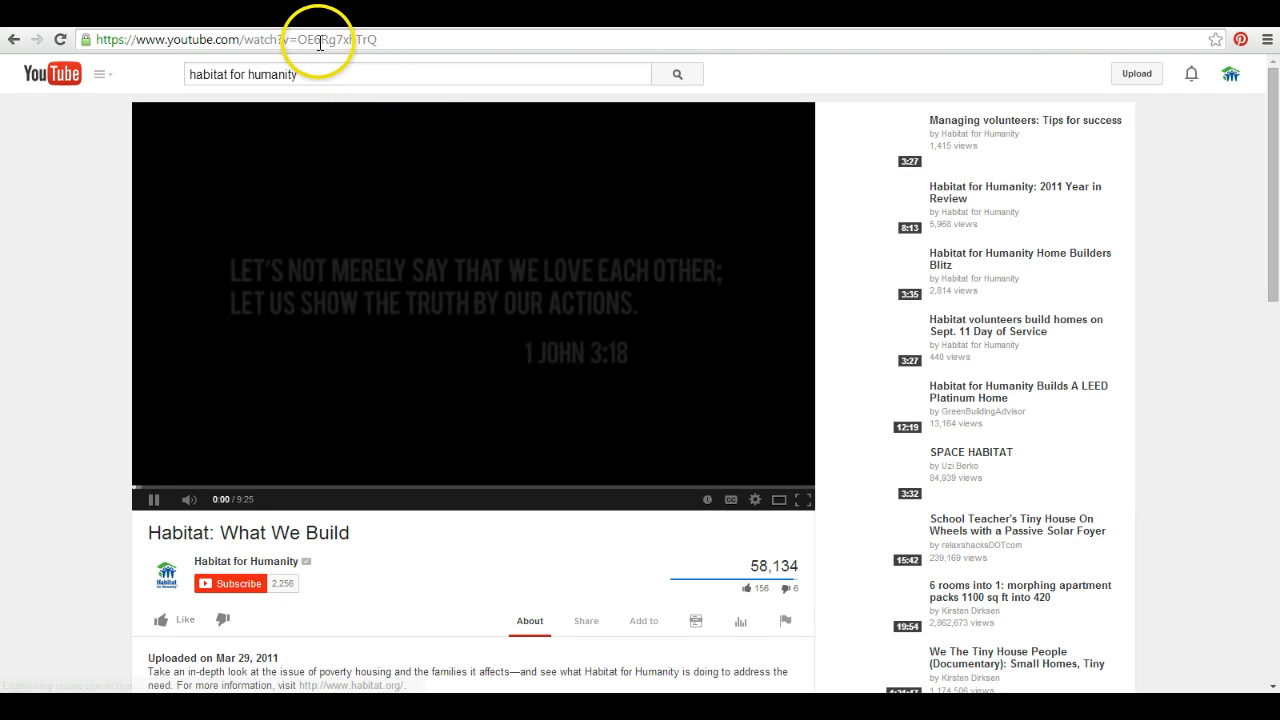
left_click(320, 42)
right_click(320, 42)
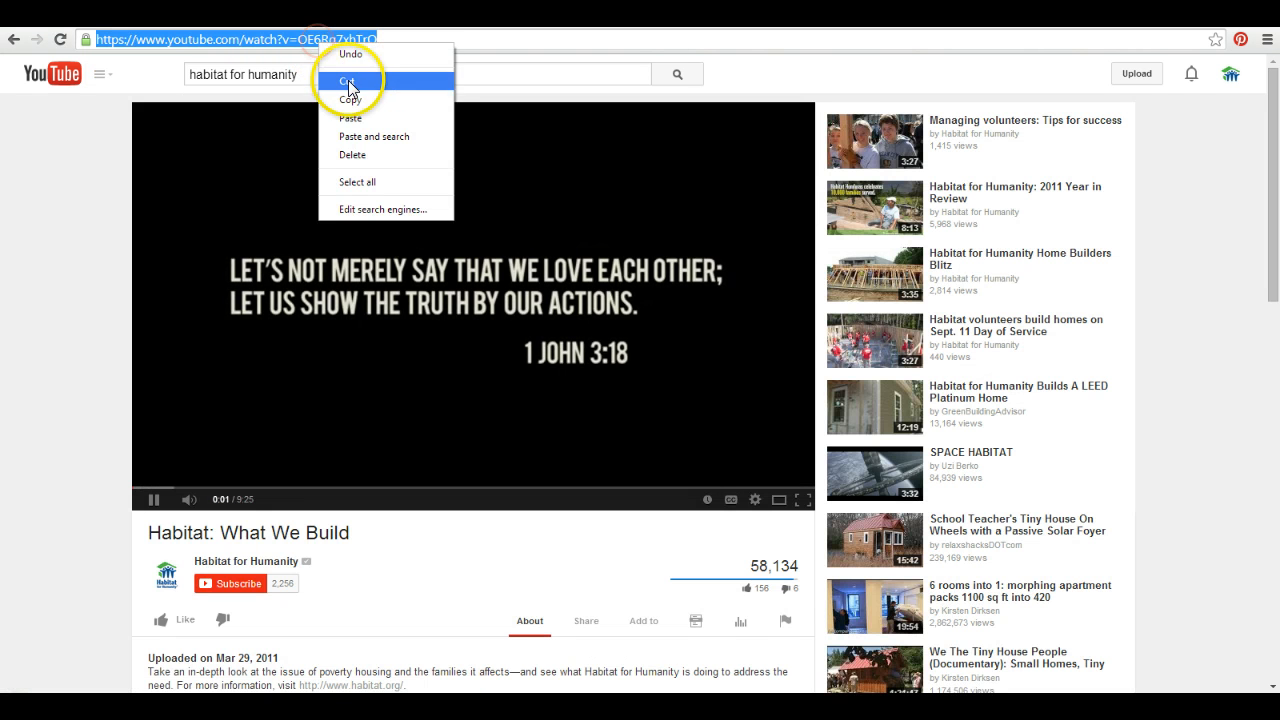
left_click(351, 101)
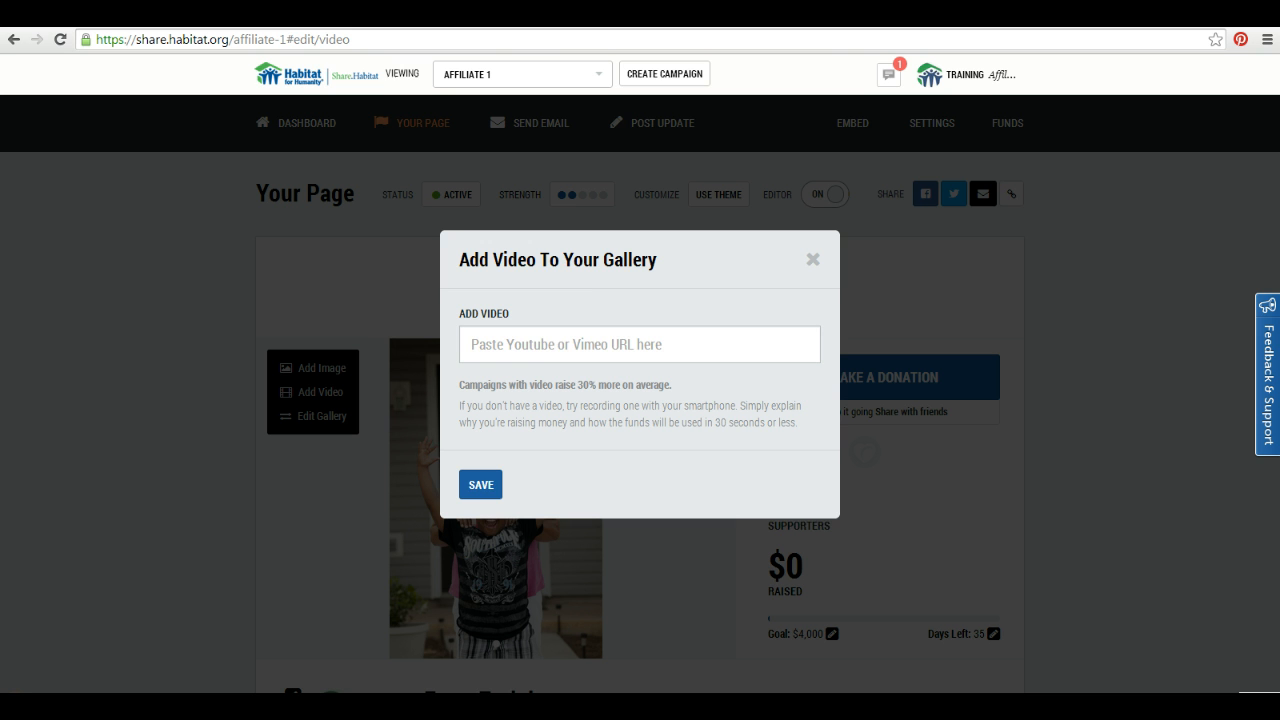
Step: Back on the campaign page, paste the copied YouTube address as the gallery video and save it
left_click(575, 336)
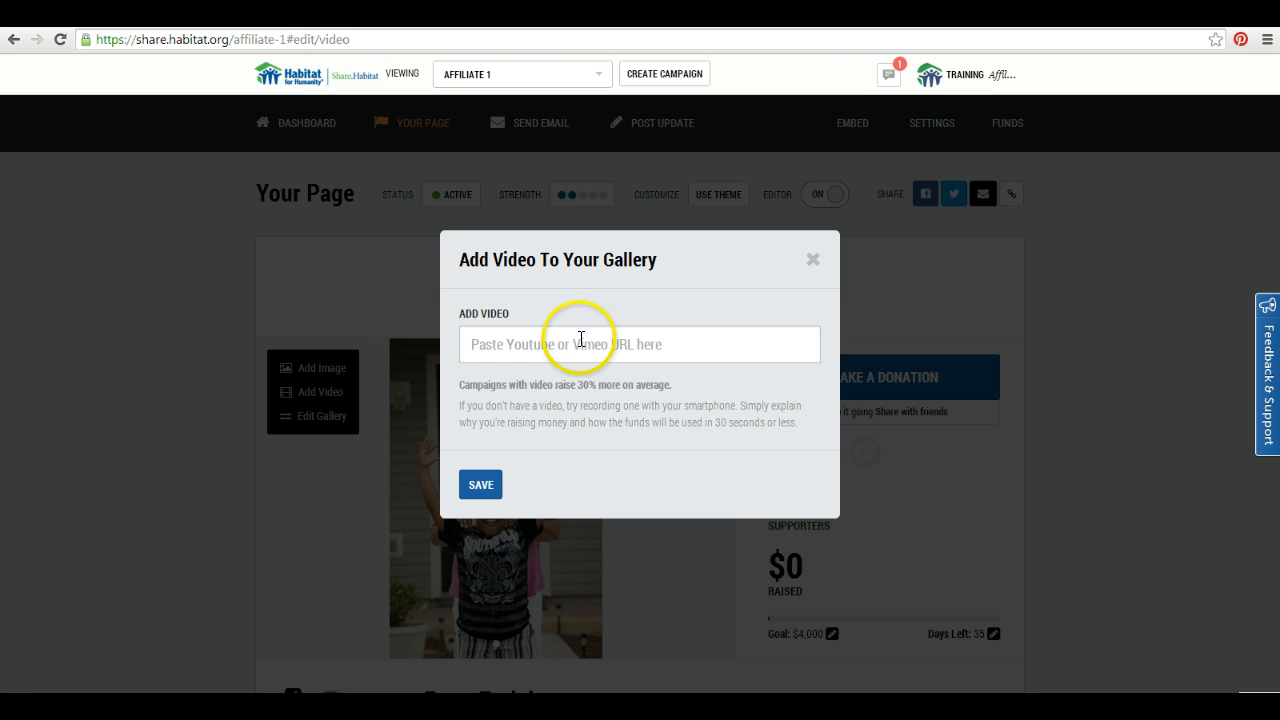
key("ctrl+v")
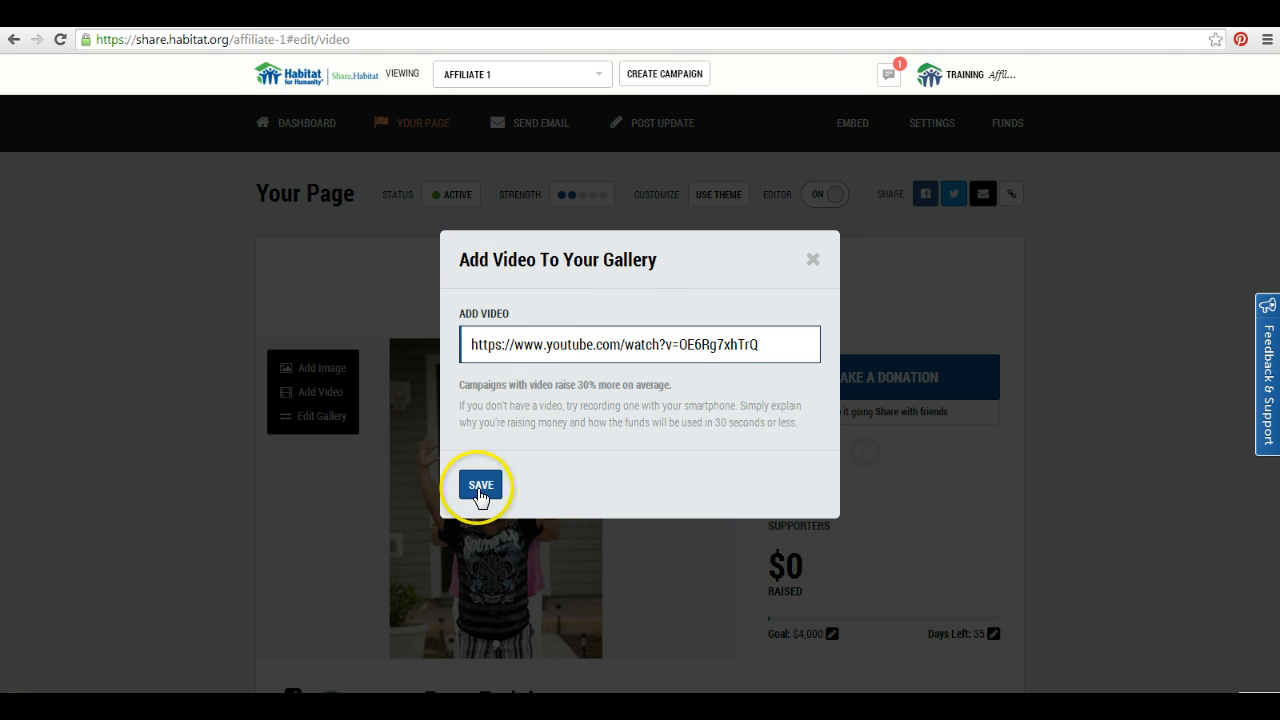
left_click(481, 484)
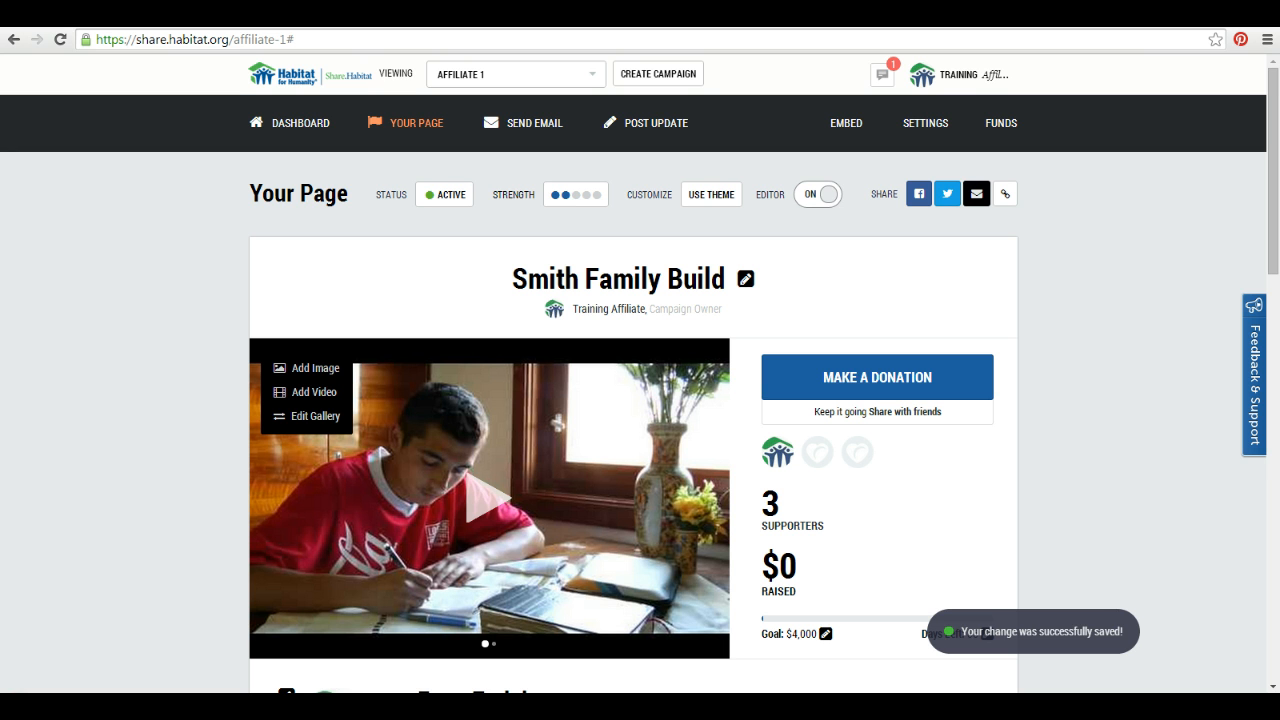
Step: Open the gallery for editing and save its order with the video first and the image second
left_click(327, 424)
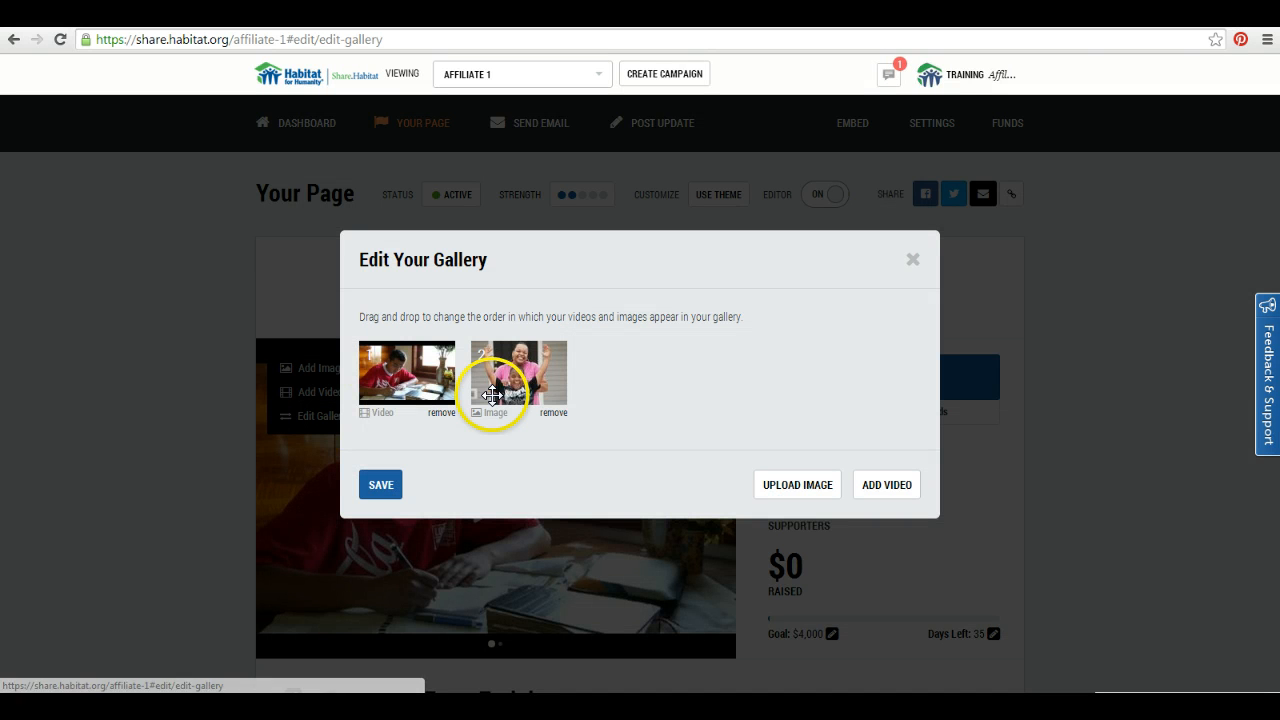
mouse_move(537, 386)
left_mouse_down()
mouse_move(363, 377)
mouse_move(531, 380)
left_mouse_up()
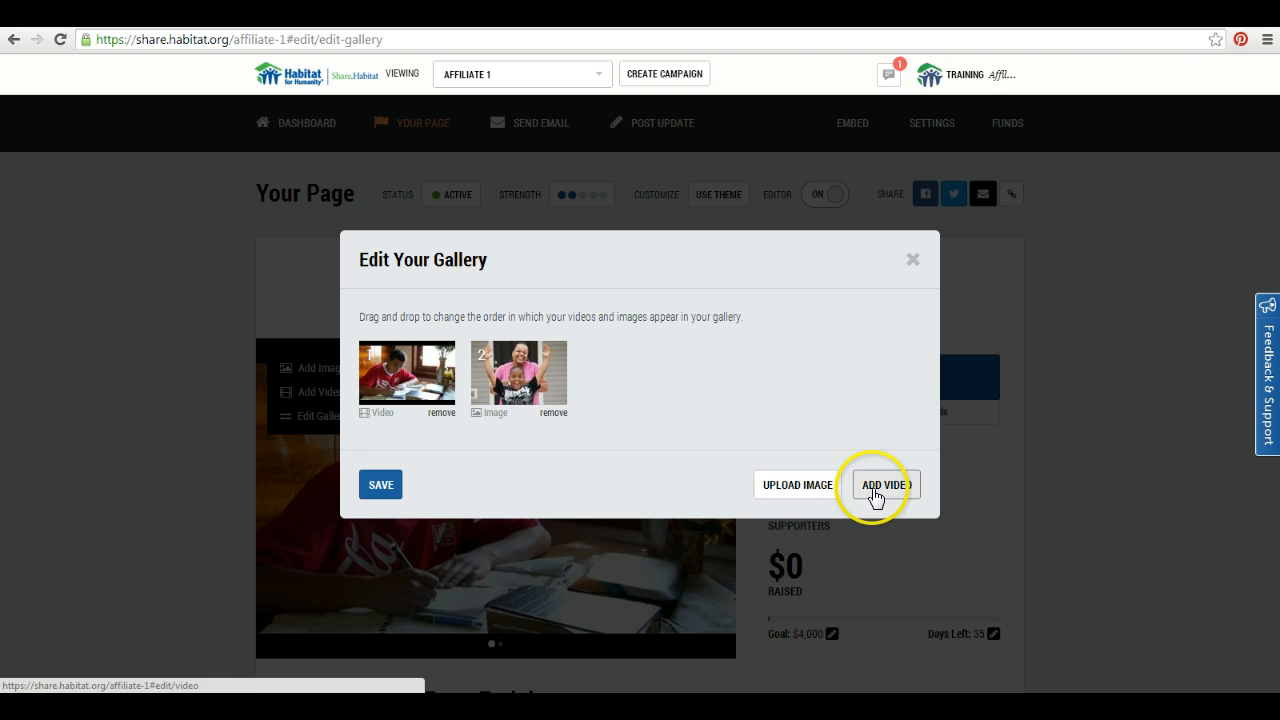
left_click(388, 489)
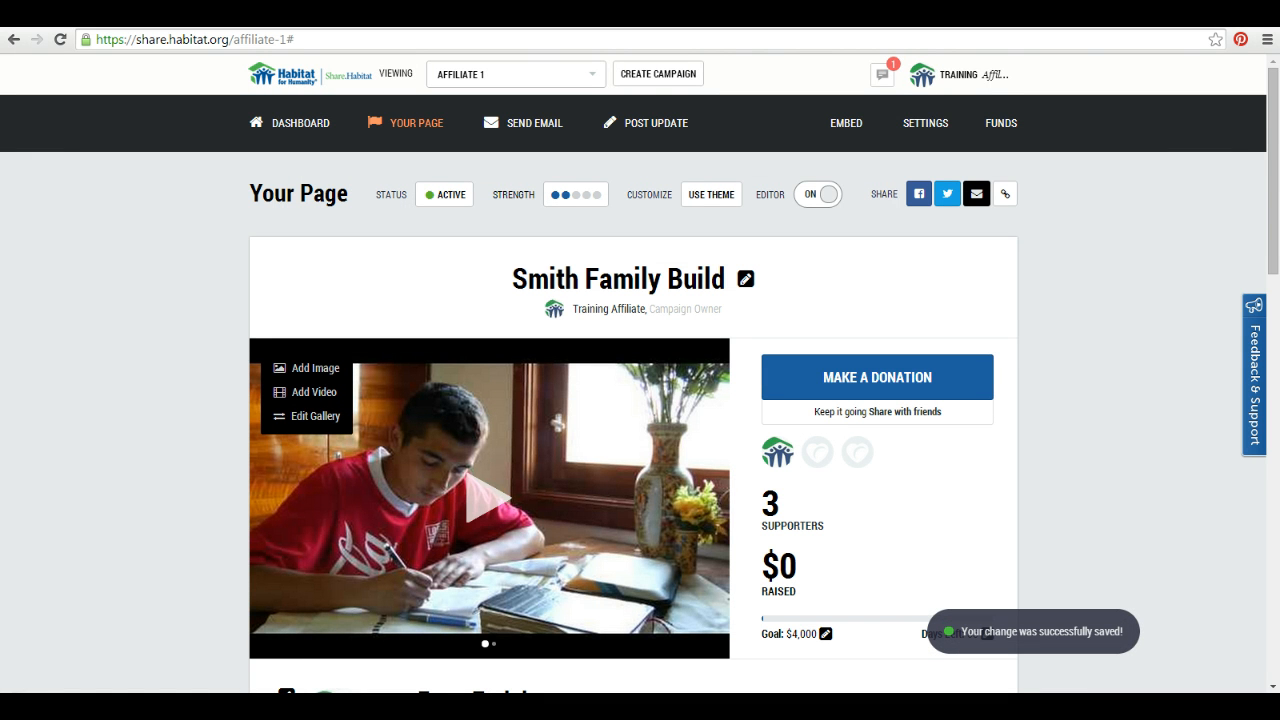
Step: Change the campaign's end date to October 1, 2014 and save it
left_click_drag(1271, 183, 1274, 220)
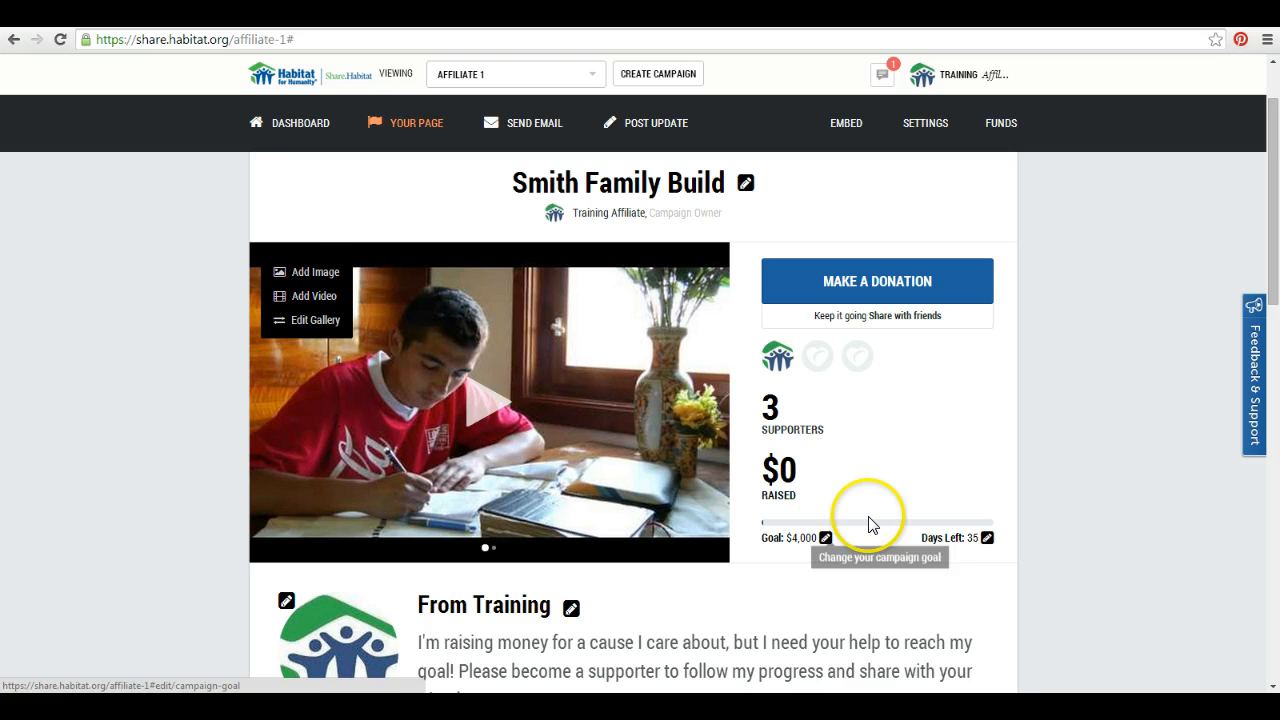
left_click(989, 540)
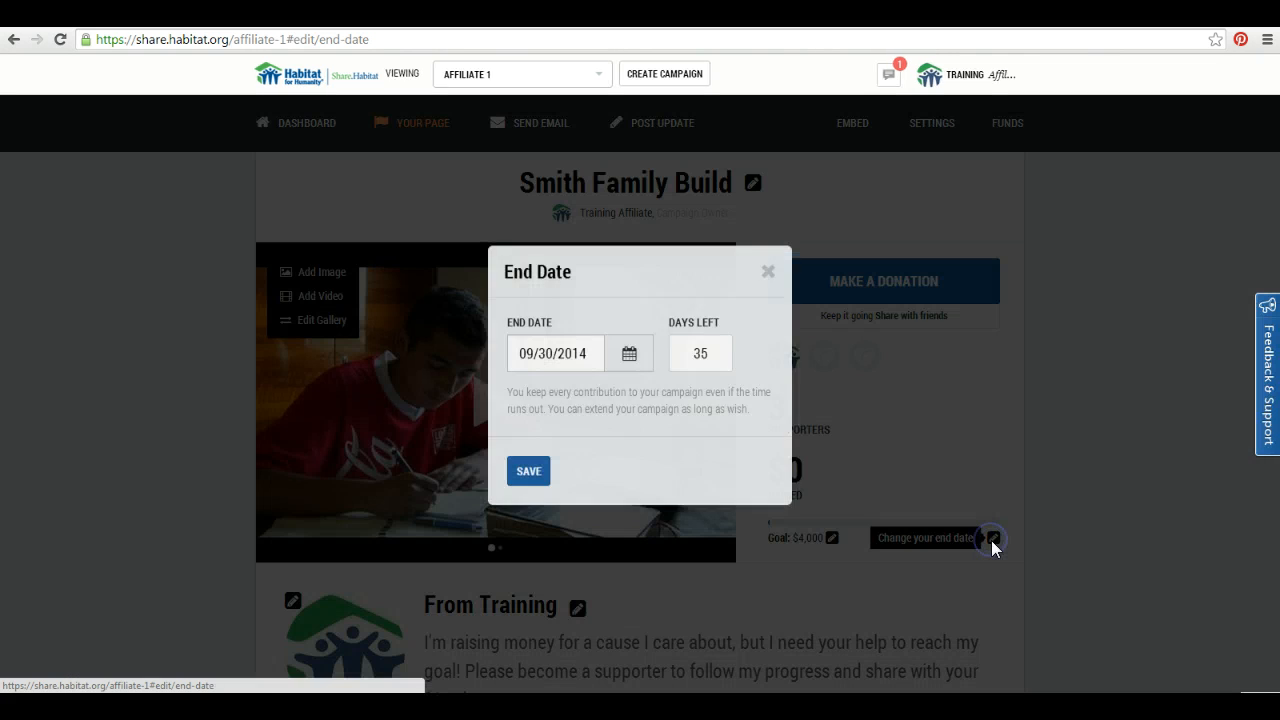
left_click(627, 355)
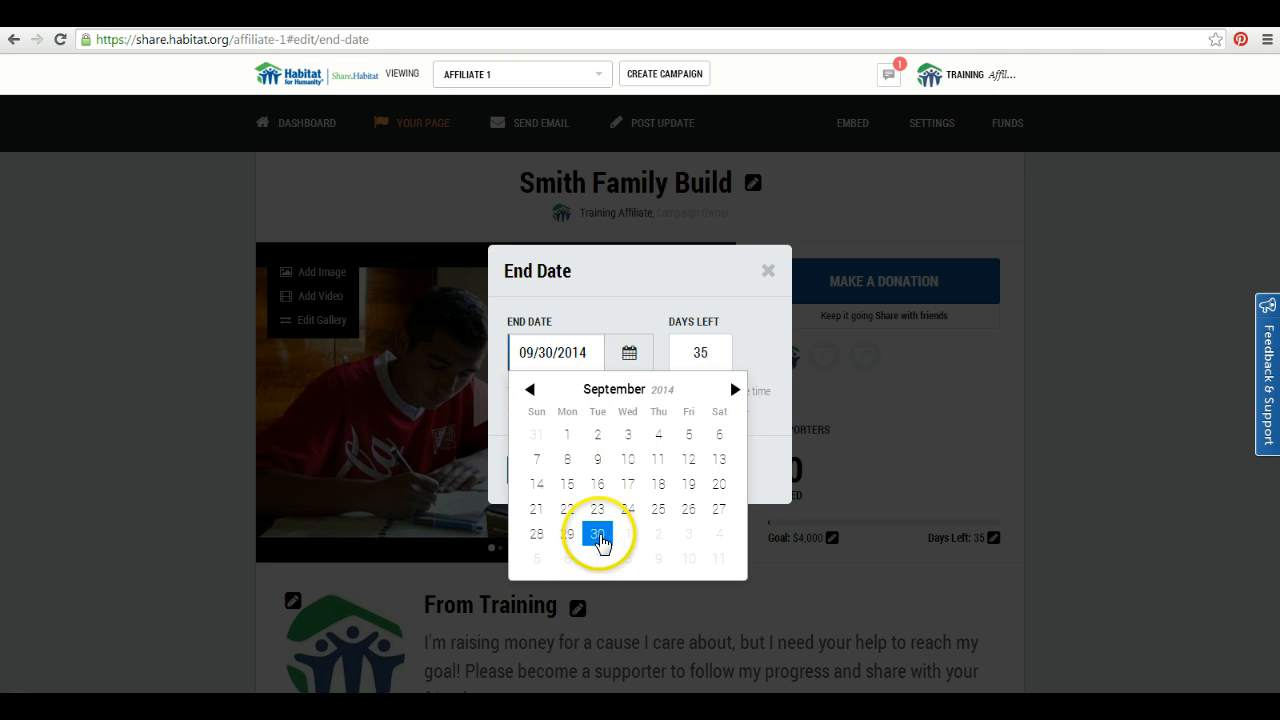
left_click(734, 389)
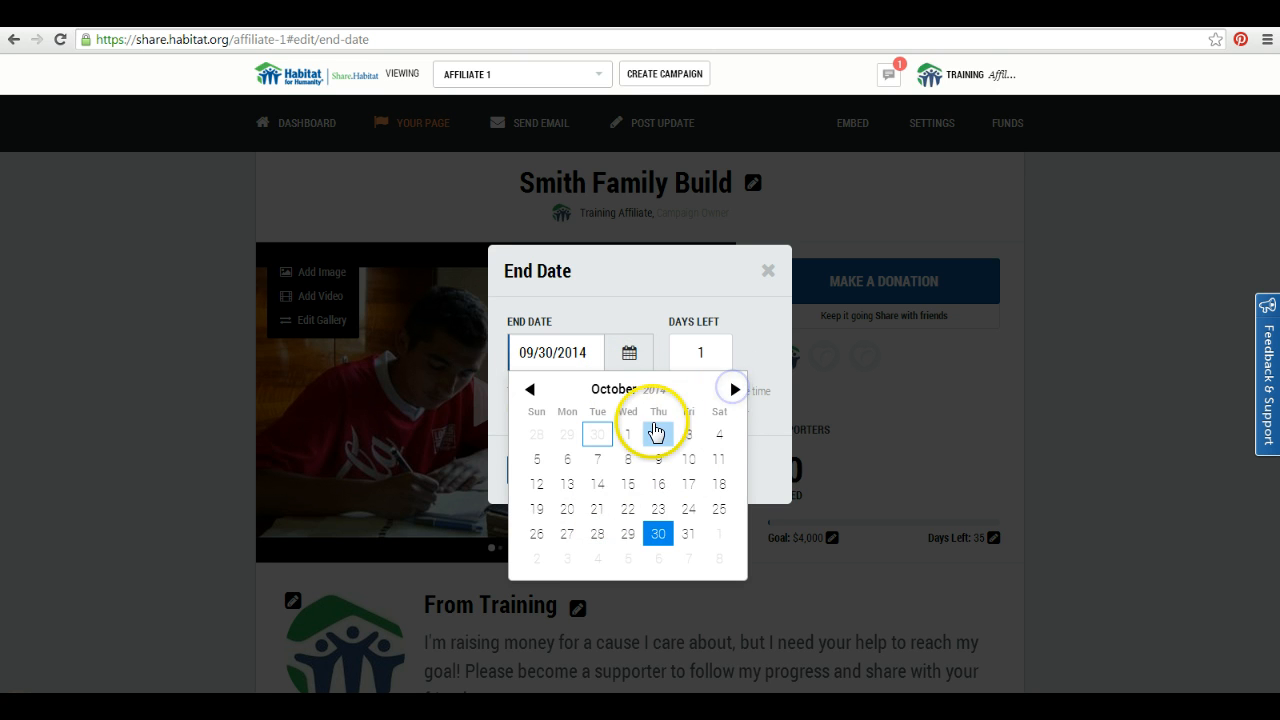
left_click(625, 434)
left_click(528, 478)
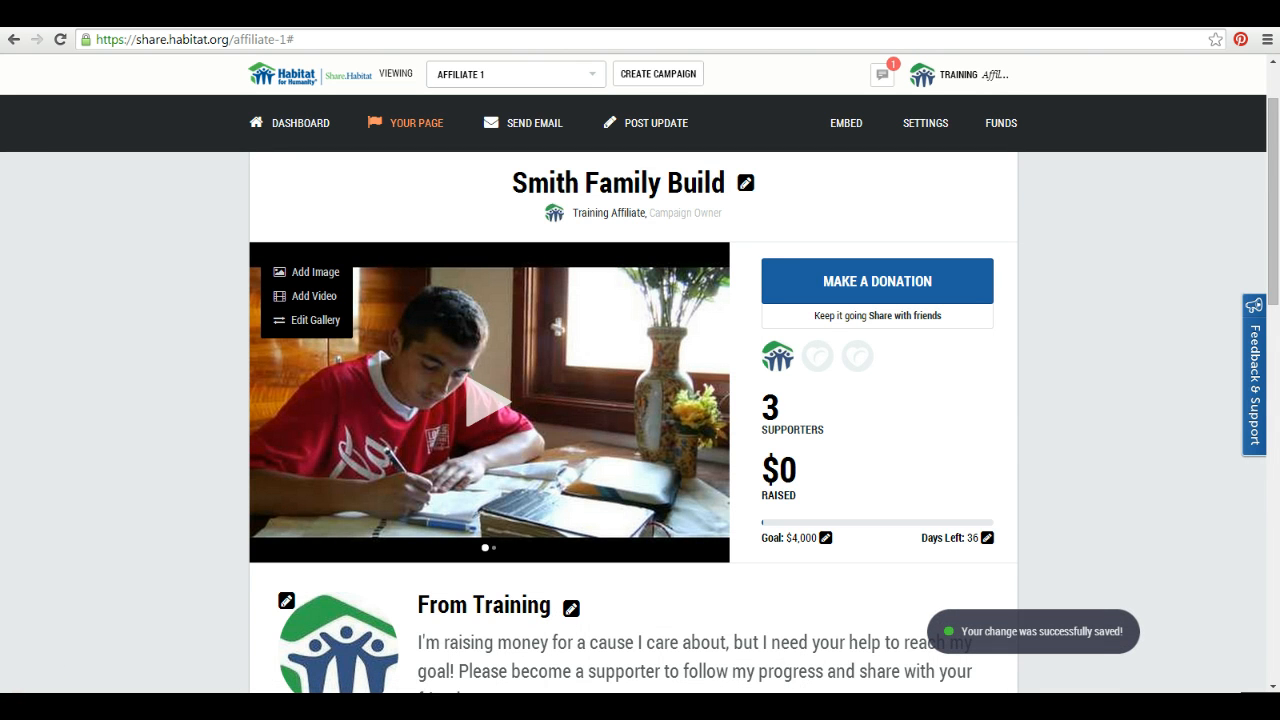
Step: Examine the campaign image's upload and Facebook avatar options, then close its dialog without saving
left_click_drag(1274, 108, 1275, 197)
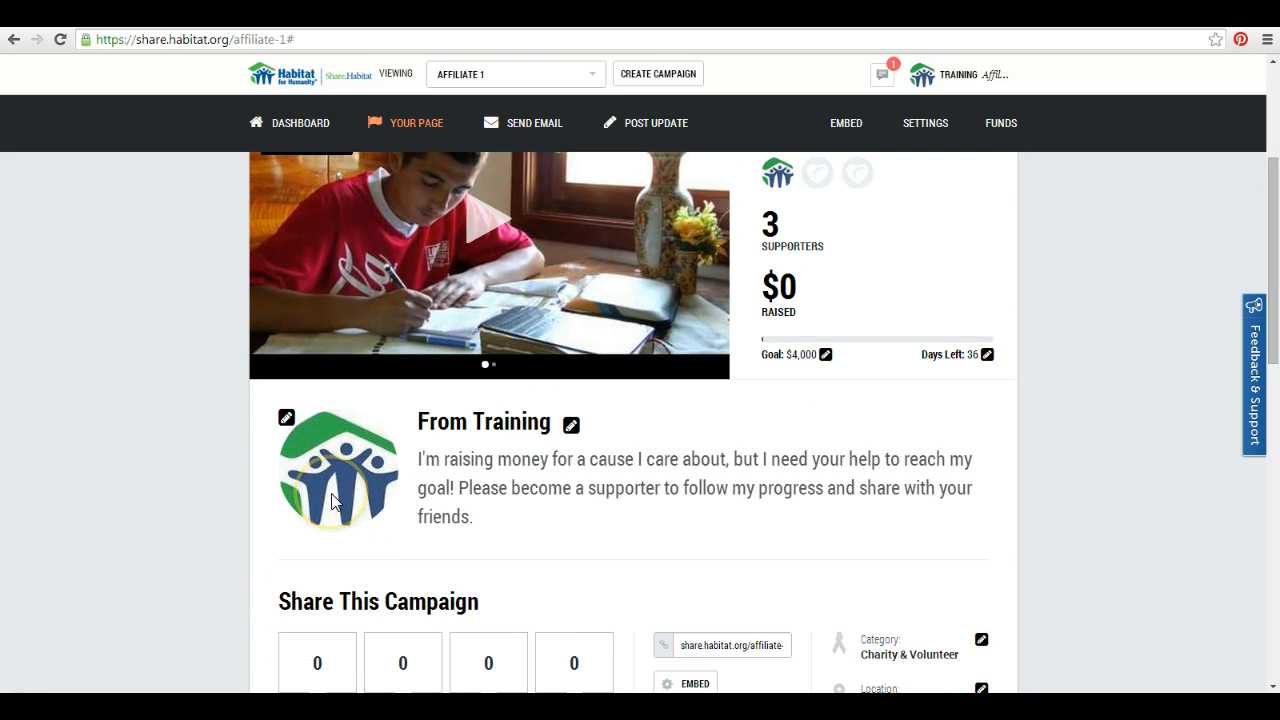
left_click(287, 419)
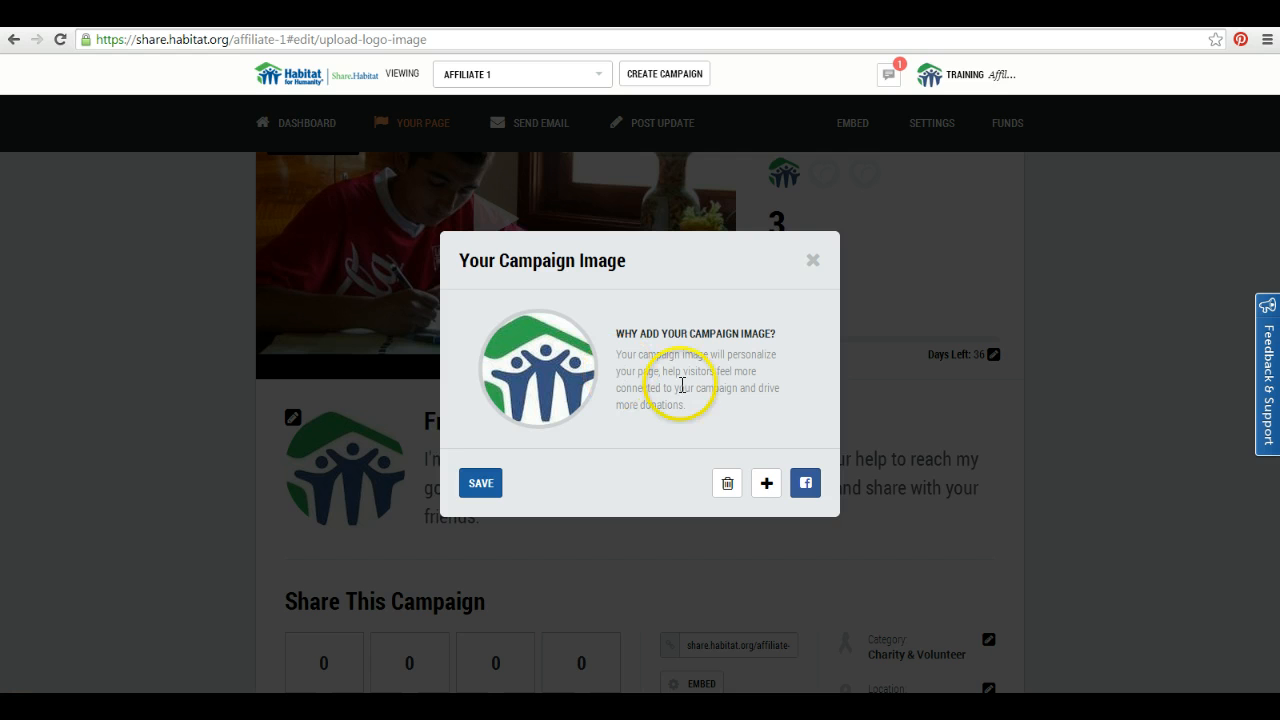
left_click(767, 485)
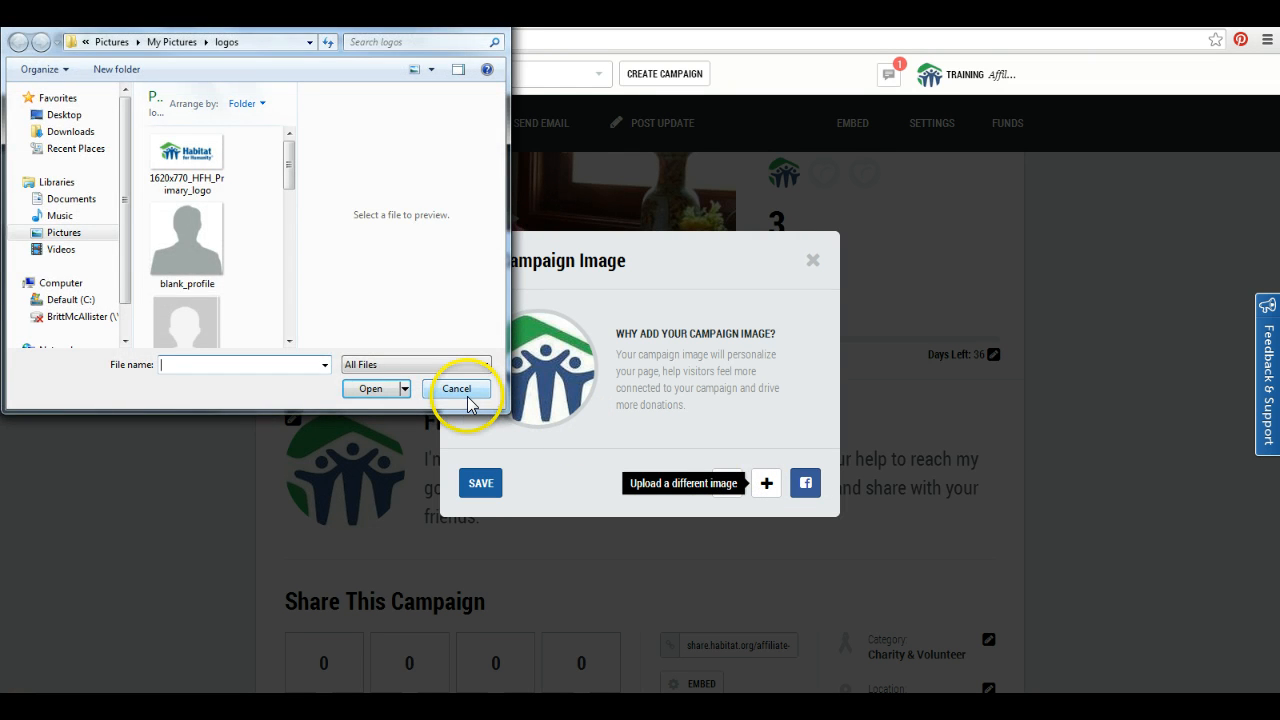
left_click(467, 398)
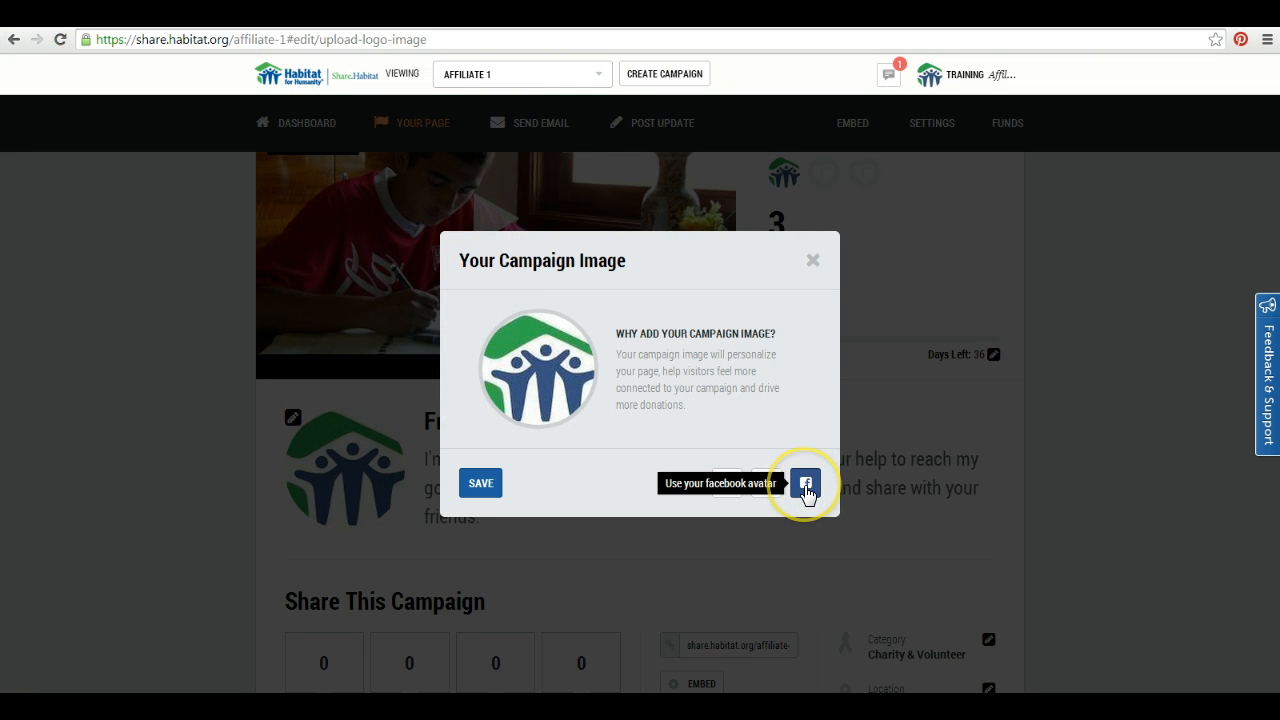
left_click(806, 487)
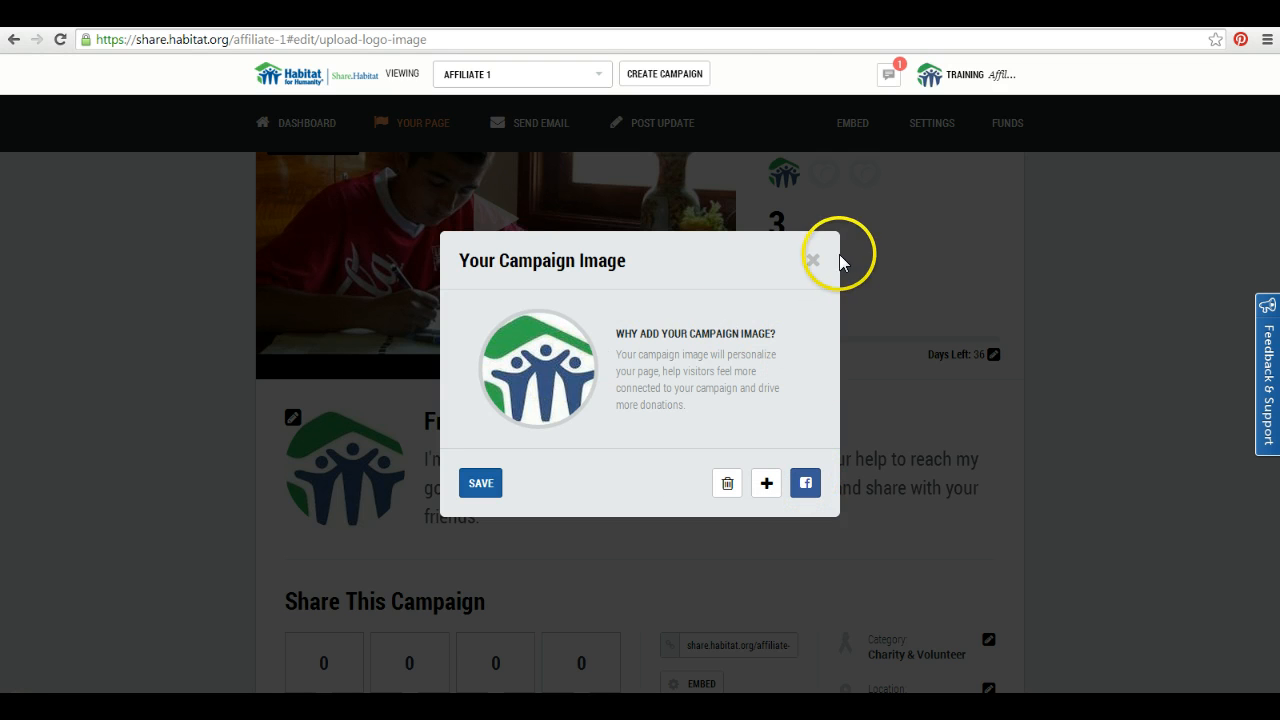
left_click(813, 262)
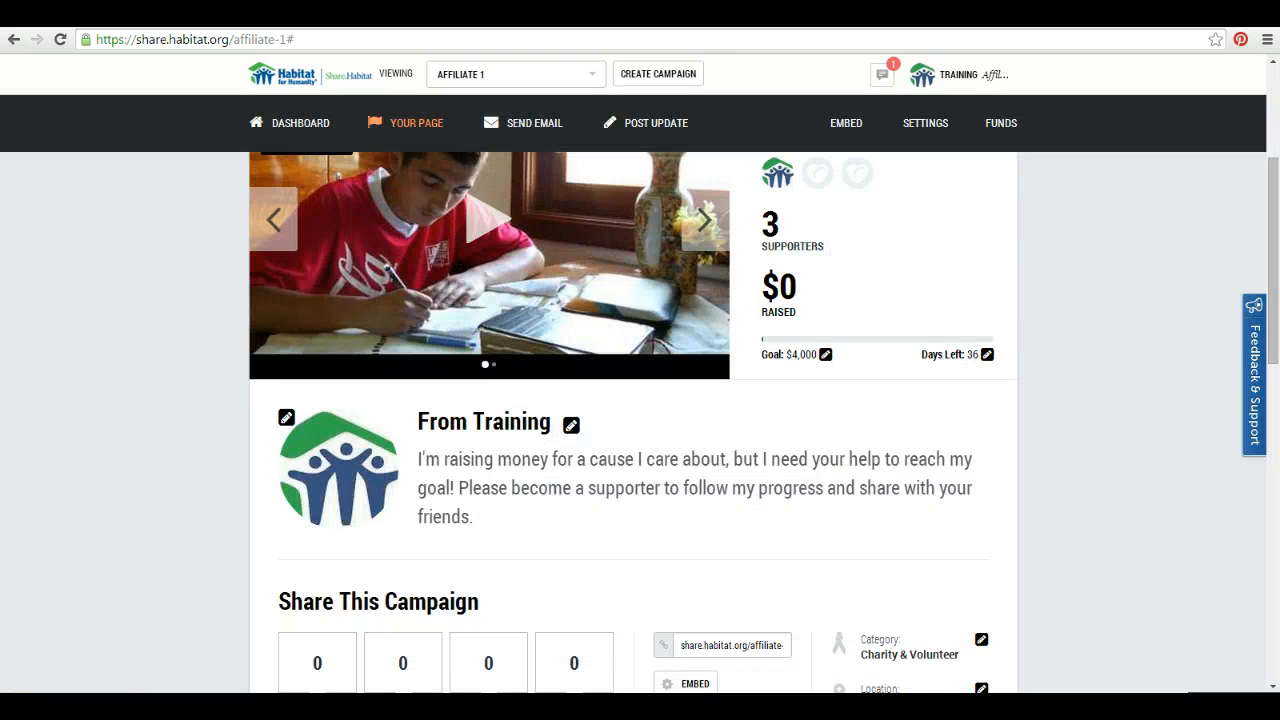
Step: Begin the campaign summary with "We are raising money for the" family named in the campaign title, adding "They are very deserving of a new home."
left_click(571, 427)
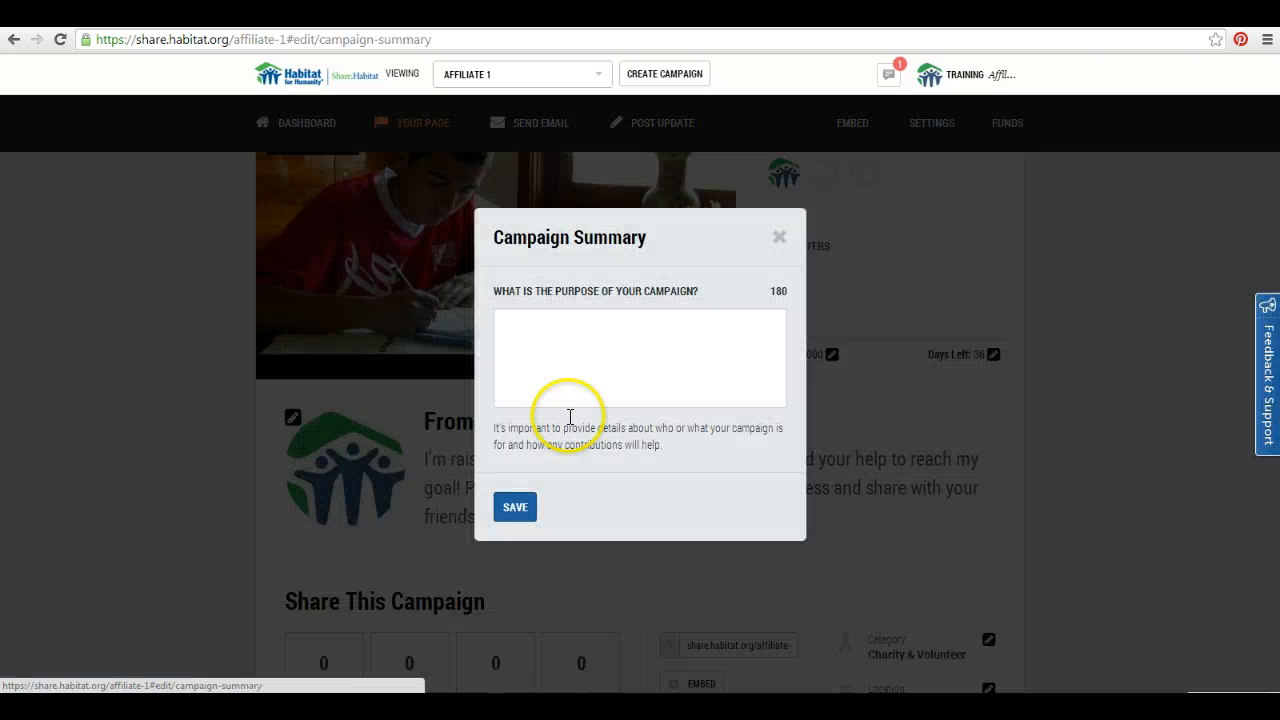
left_click(557, 337)
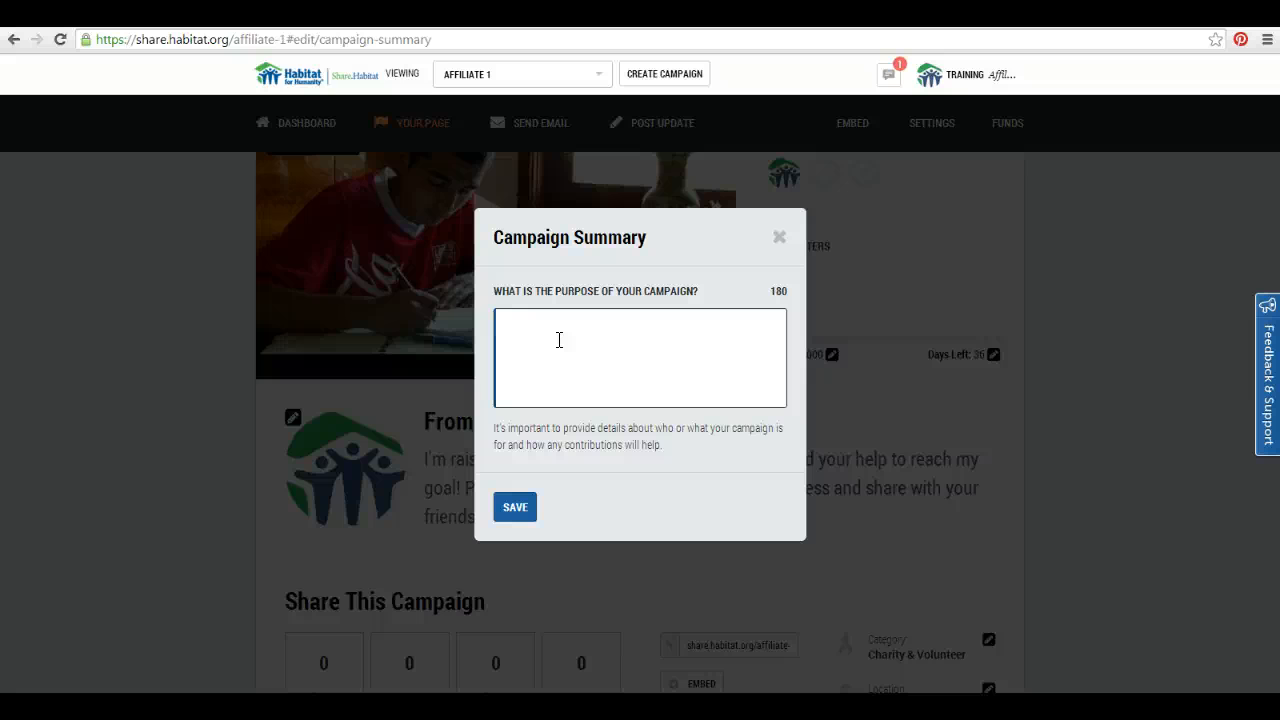
type("We are raising money for the Smith Fam")
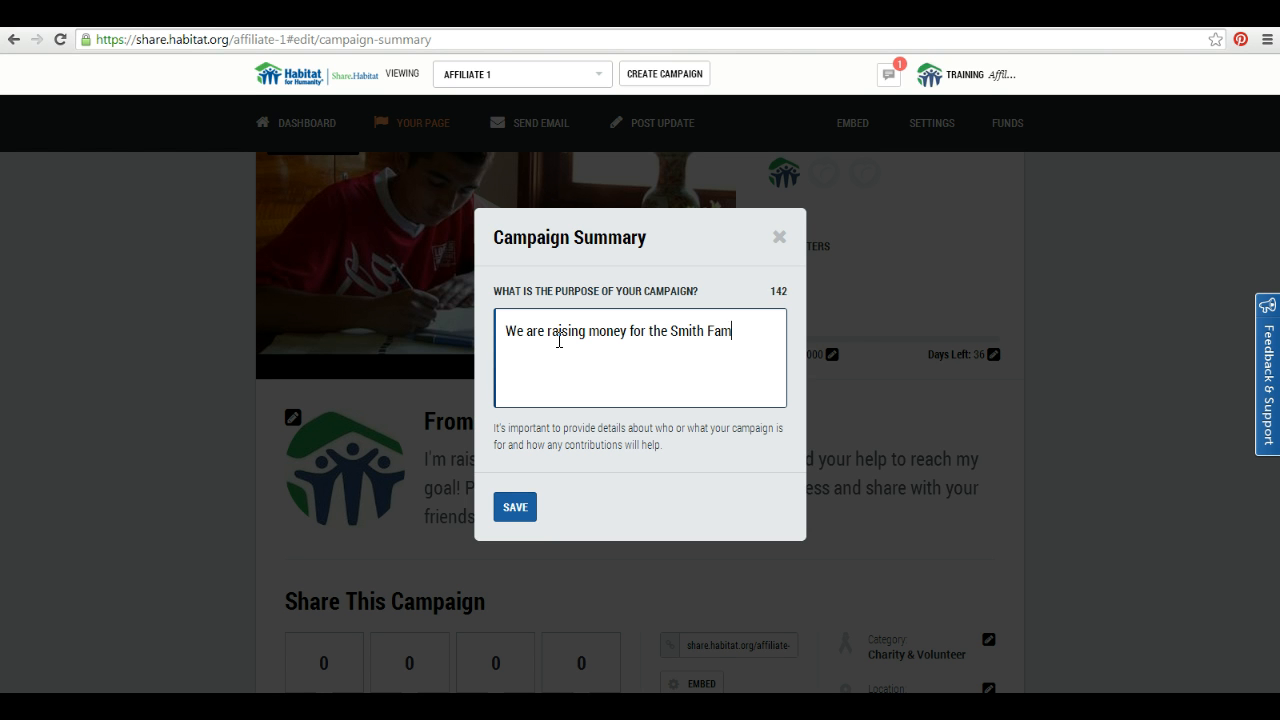
type("ily. They are very deservi")
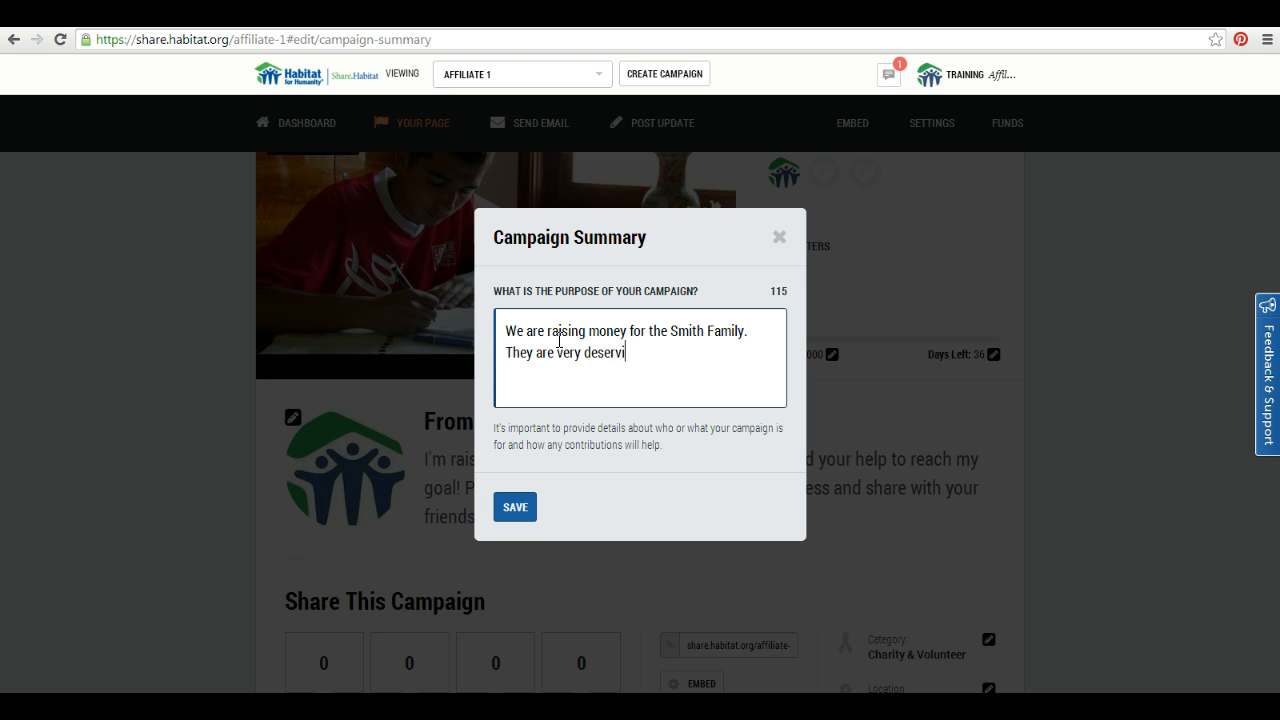
type("ng of a new hom")
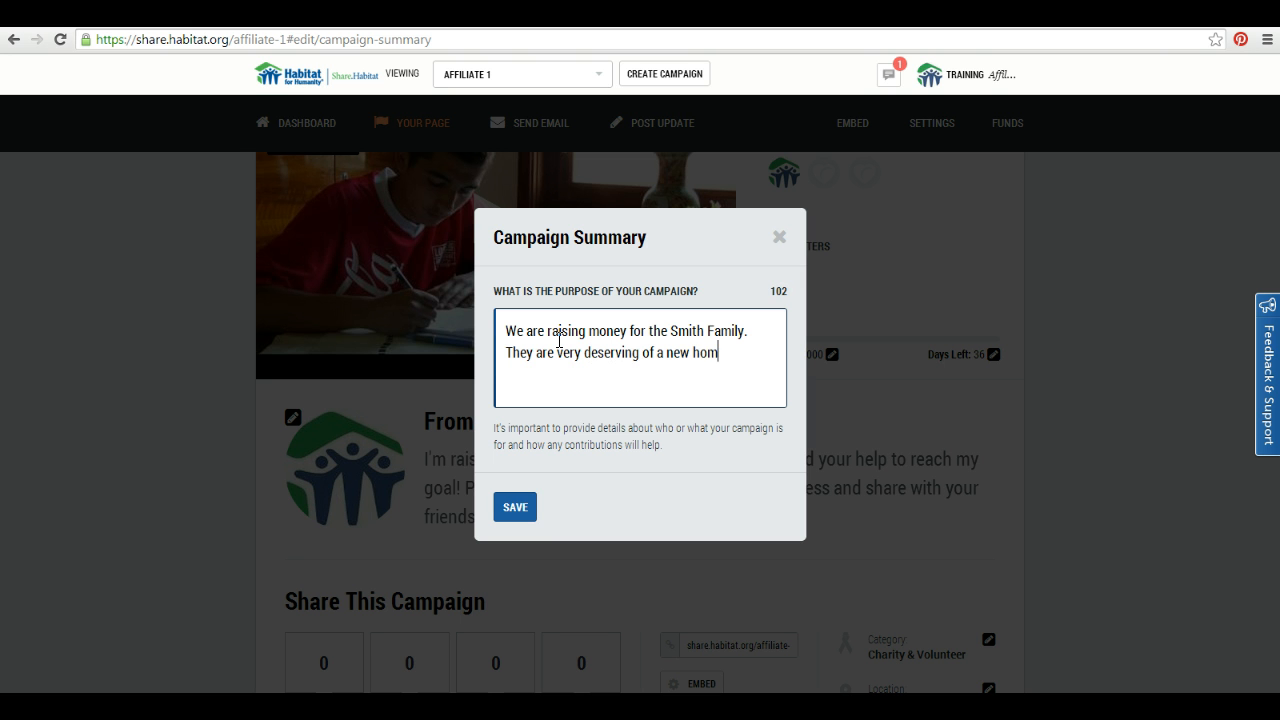
Step: Complete the campaign summary with "Please help our campaign by donating money or sharing with your friends. Thanks!" and save it
type("e.  Please help our campaign ")
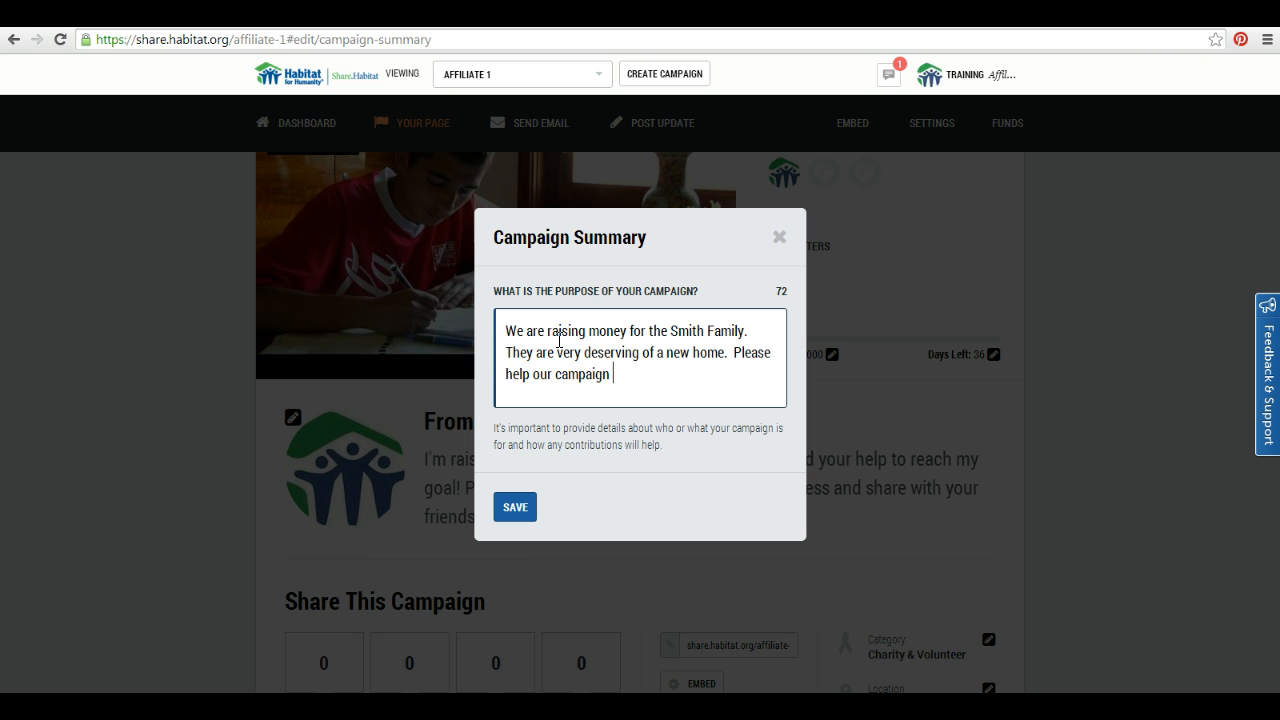
type("by donating money ")
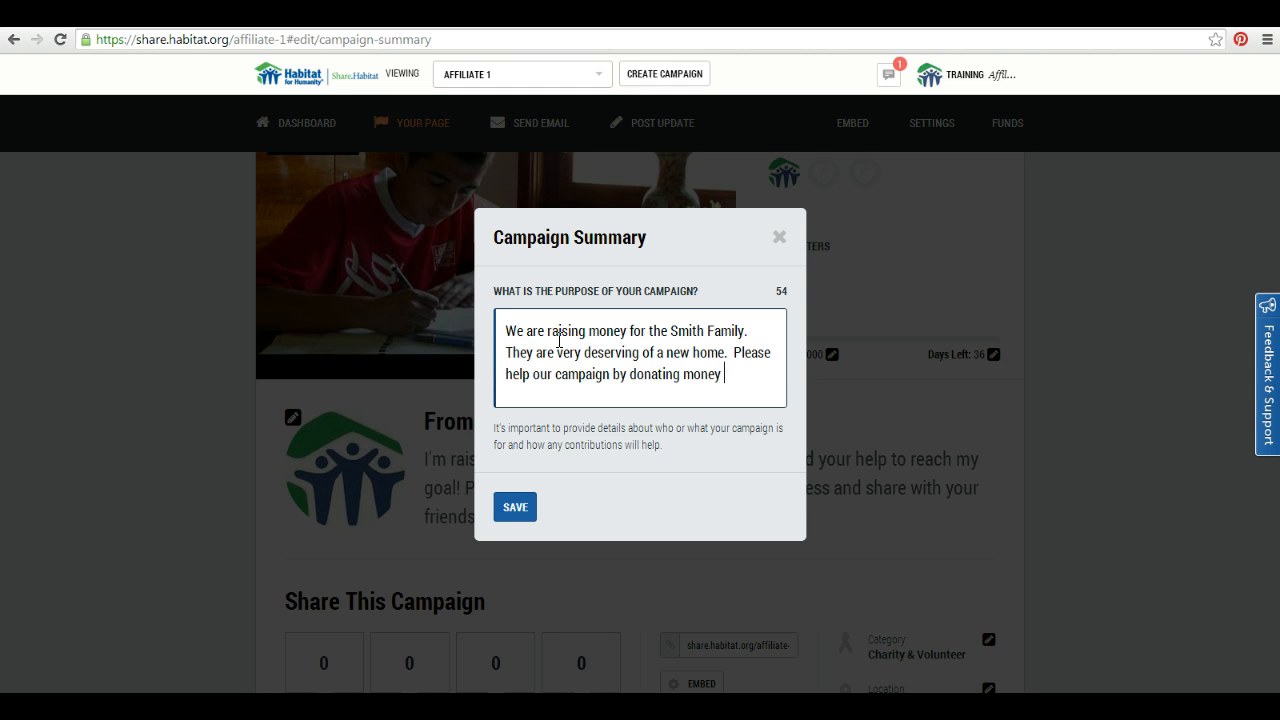
type("or sharing wi")
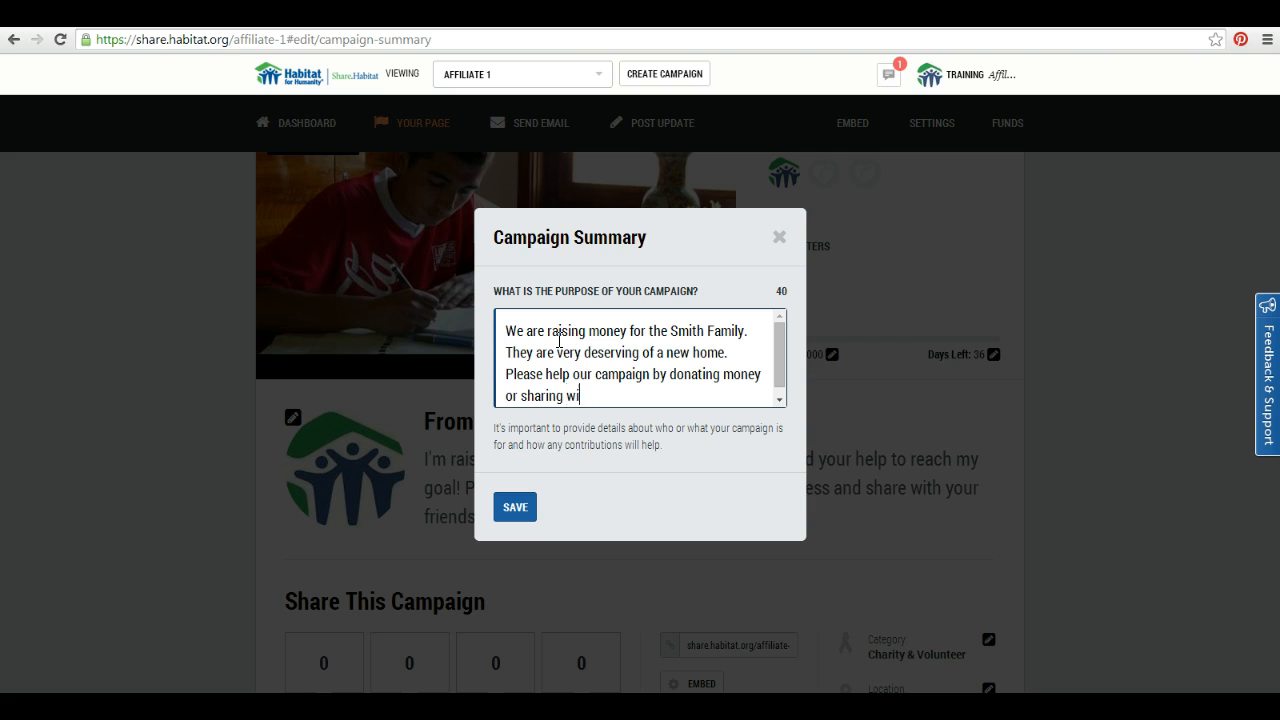
type("th your friends.  Thanks")
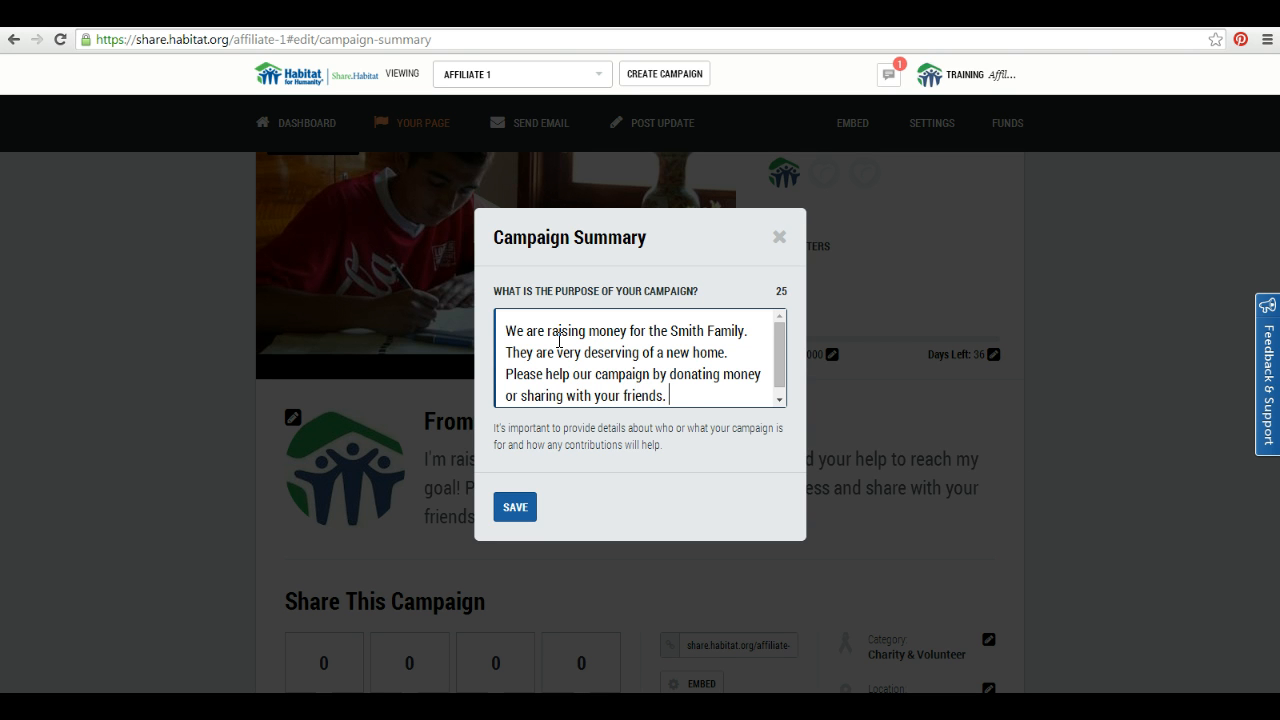
type("!")
left_click(512, 507)
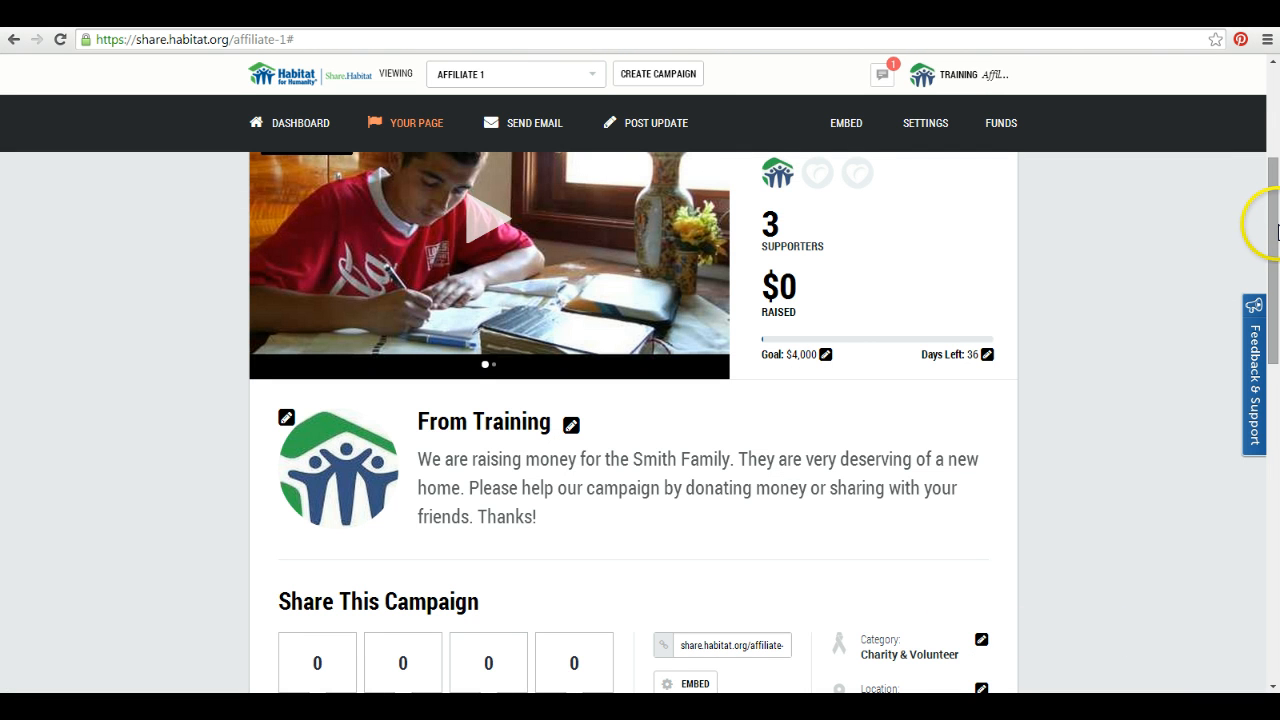
Step: Check the zip code in the campaign location settings and close them without saving
left_click_drag(1276, 225, 1274, 310)
left_click(981, 478)
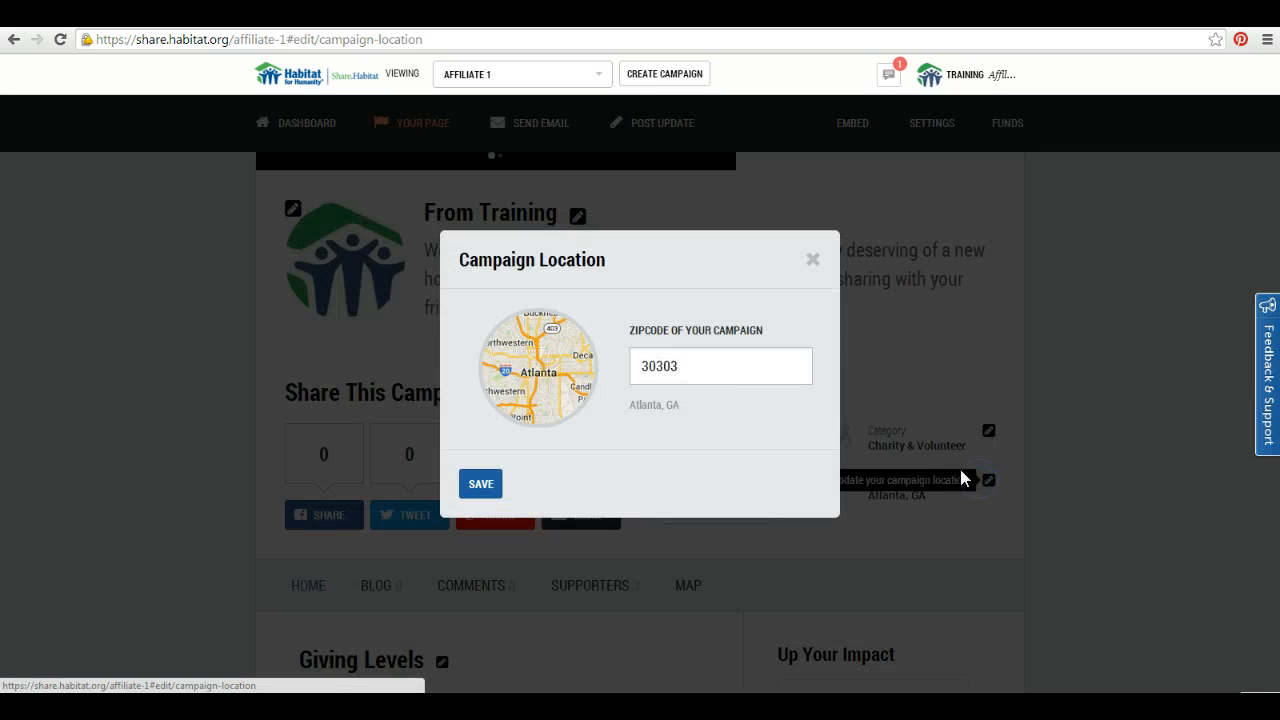
left_click(763, 374)
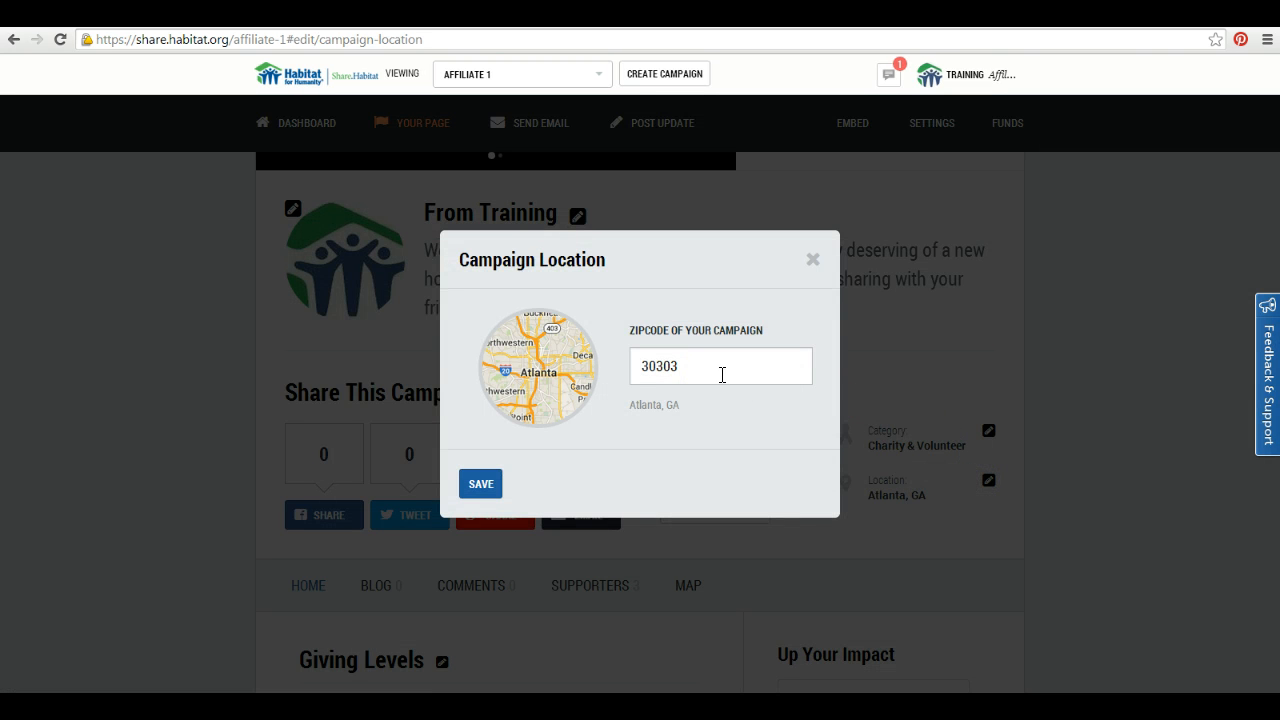
left_click(722, 374)
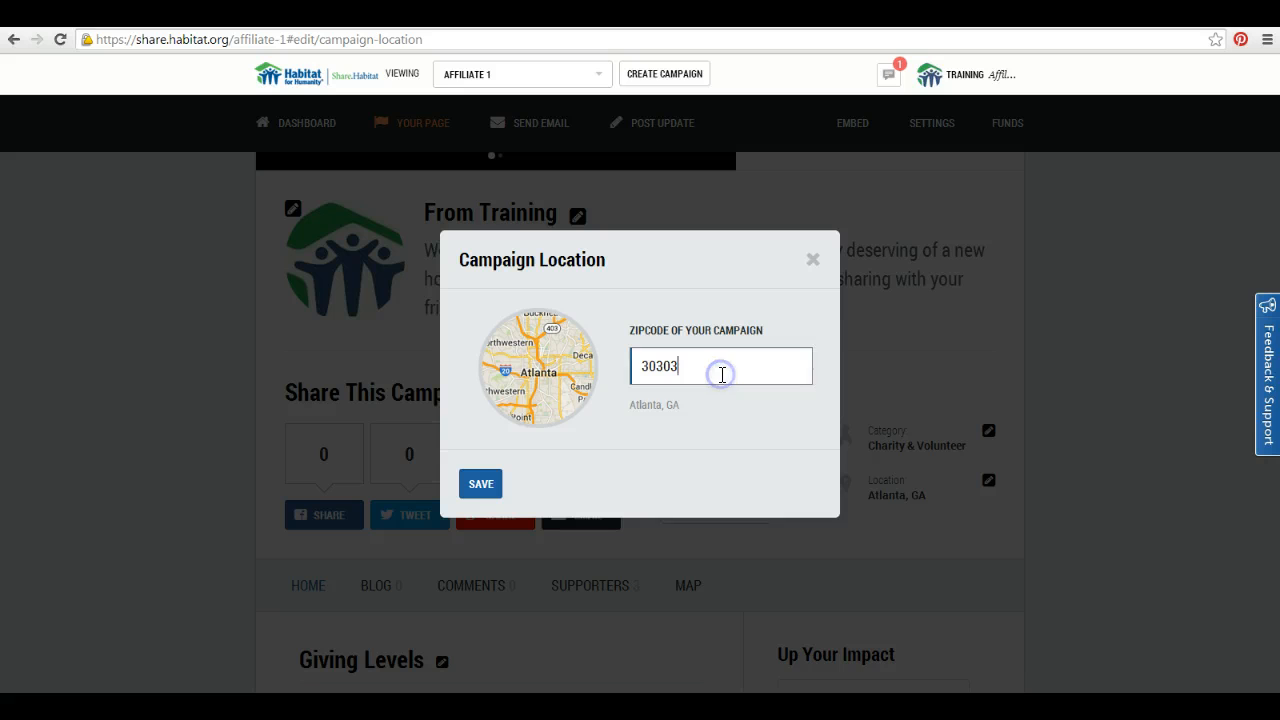
left_click(814, 261)
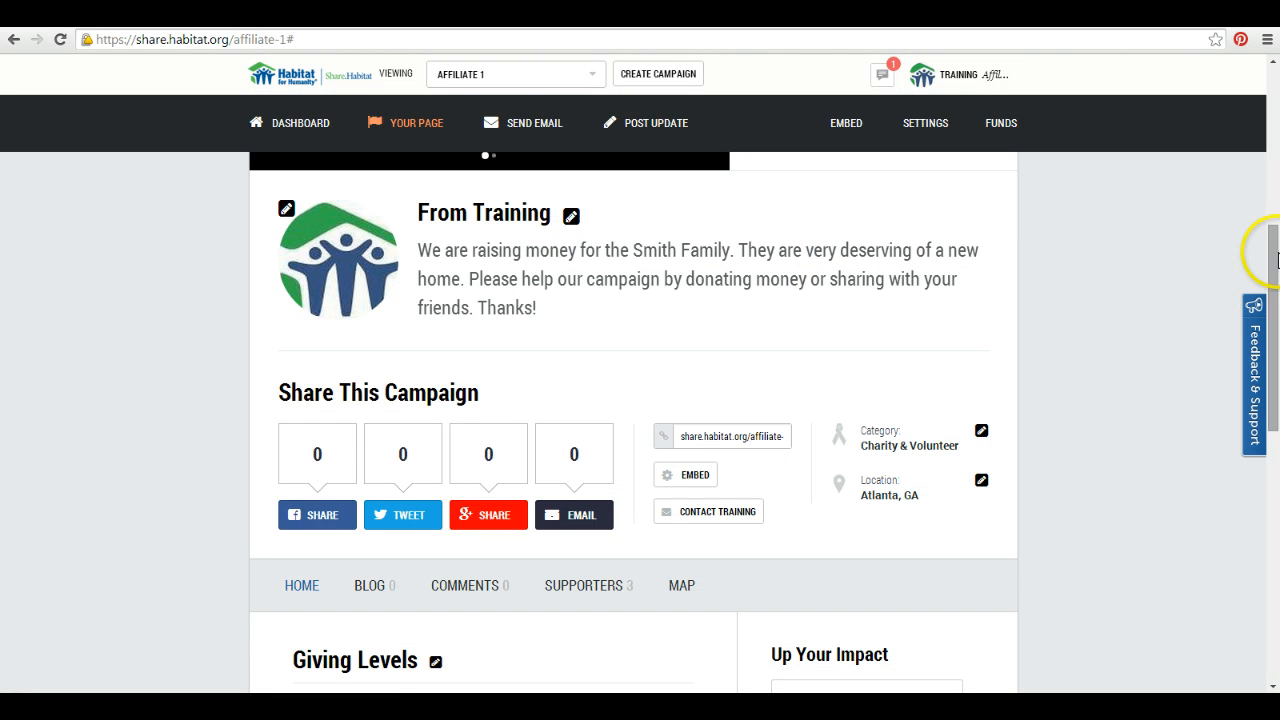
Step: Start a giving level with the amount 25 and the title "Roofing Shingles"
scroll(560, 333, "down", 3)
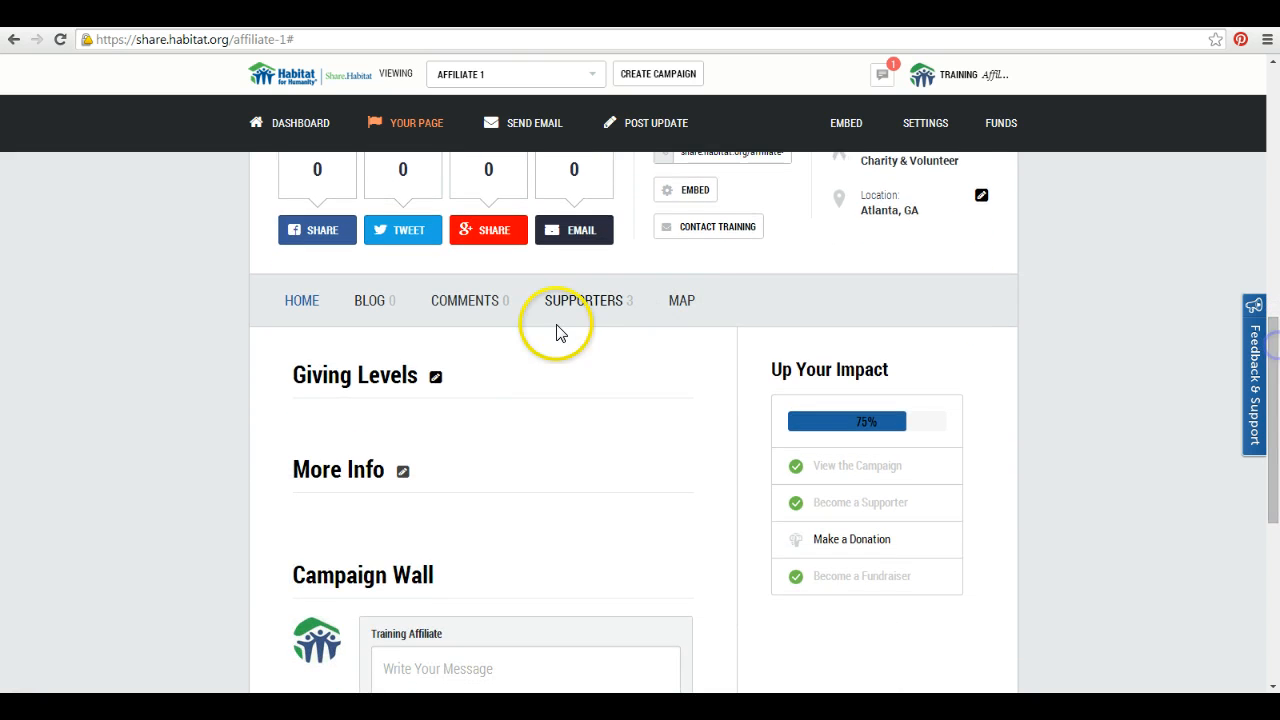
left_click(436, 380)
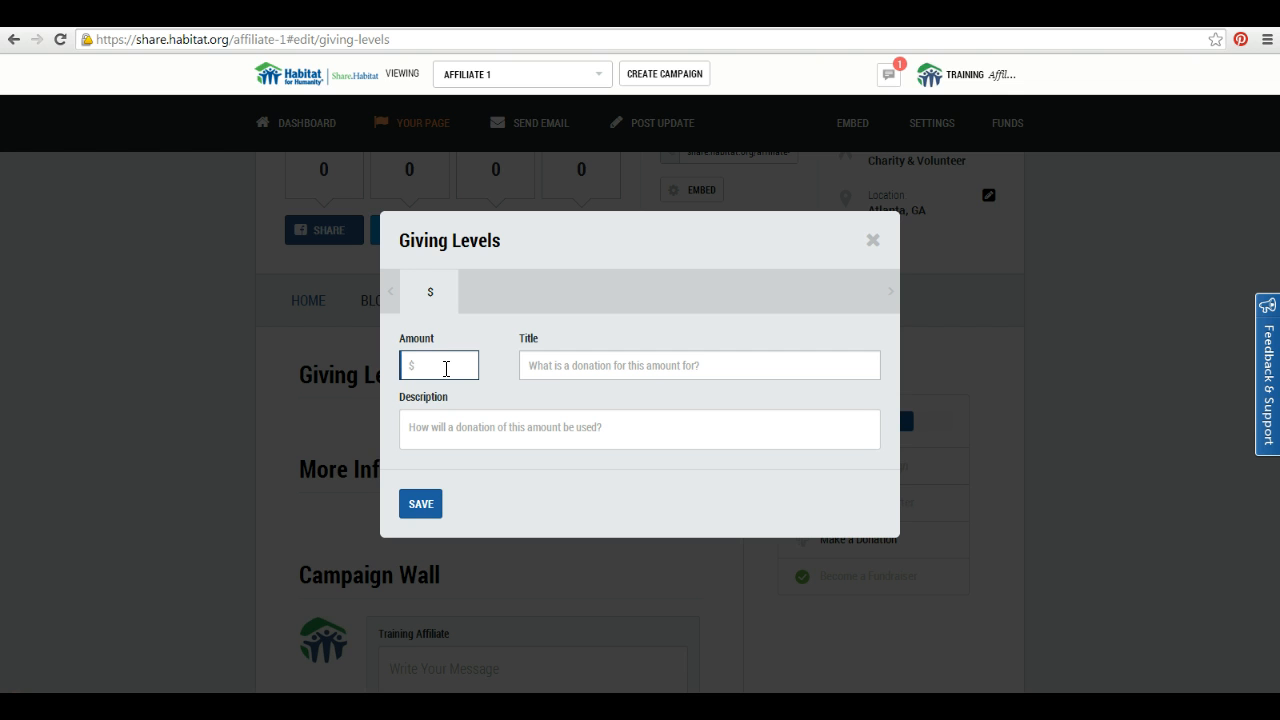
left_click(446, 368)
type("2")
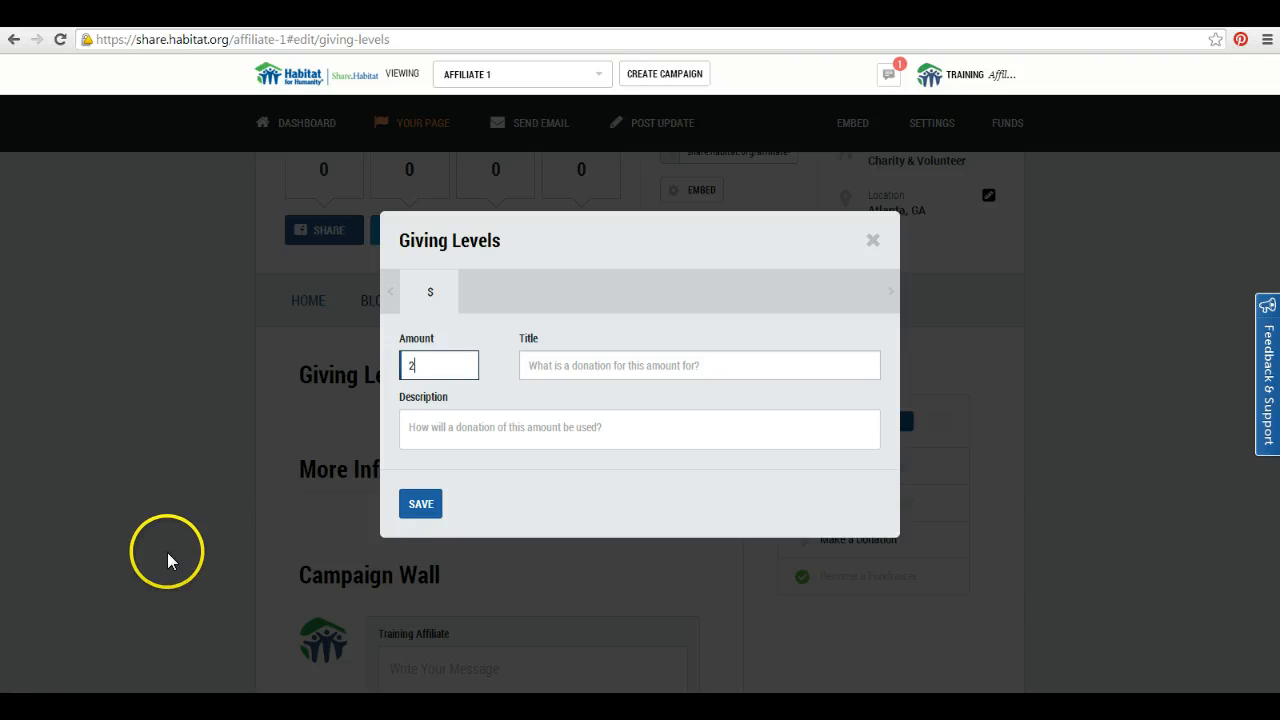
type("5")
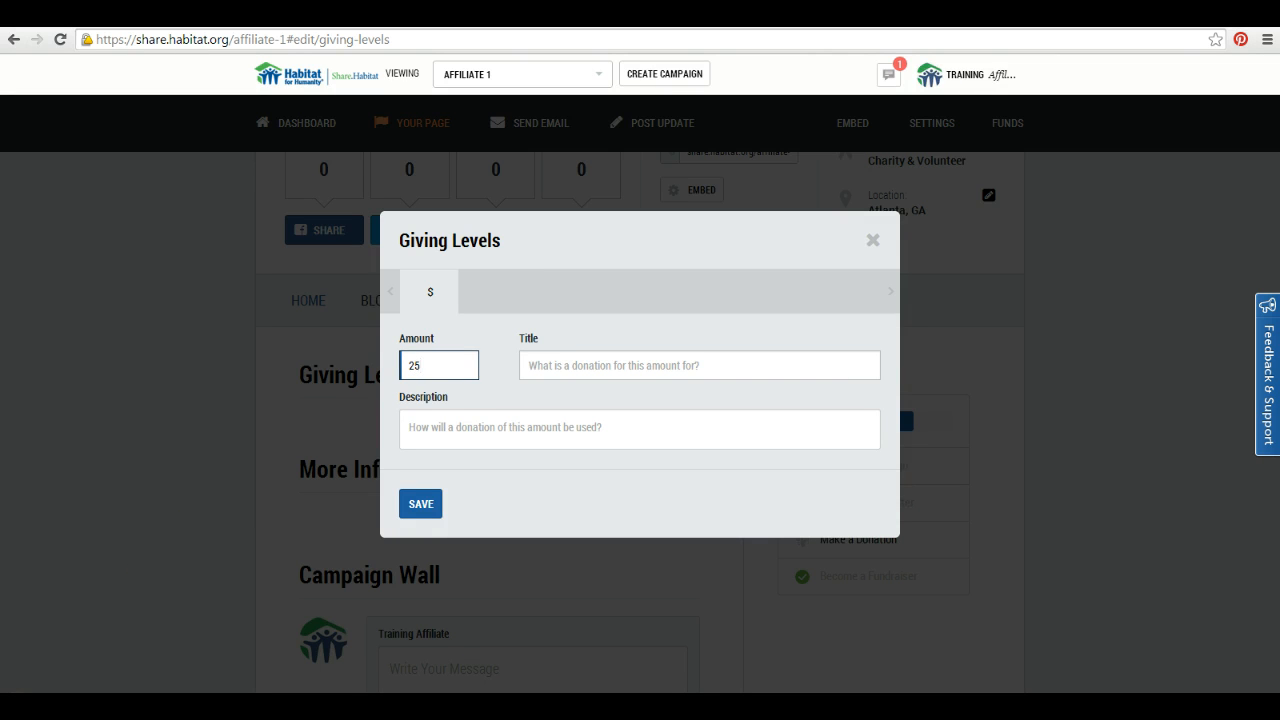
left_click(442, 365)
left_click(578, 366)
left_click(578, 366)
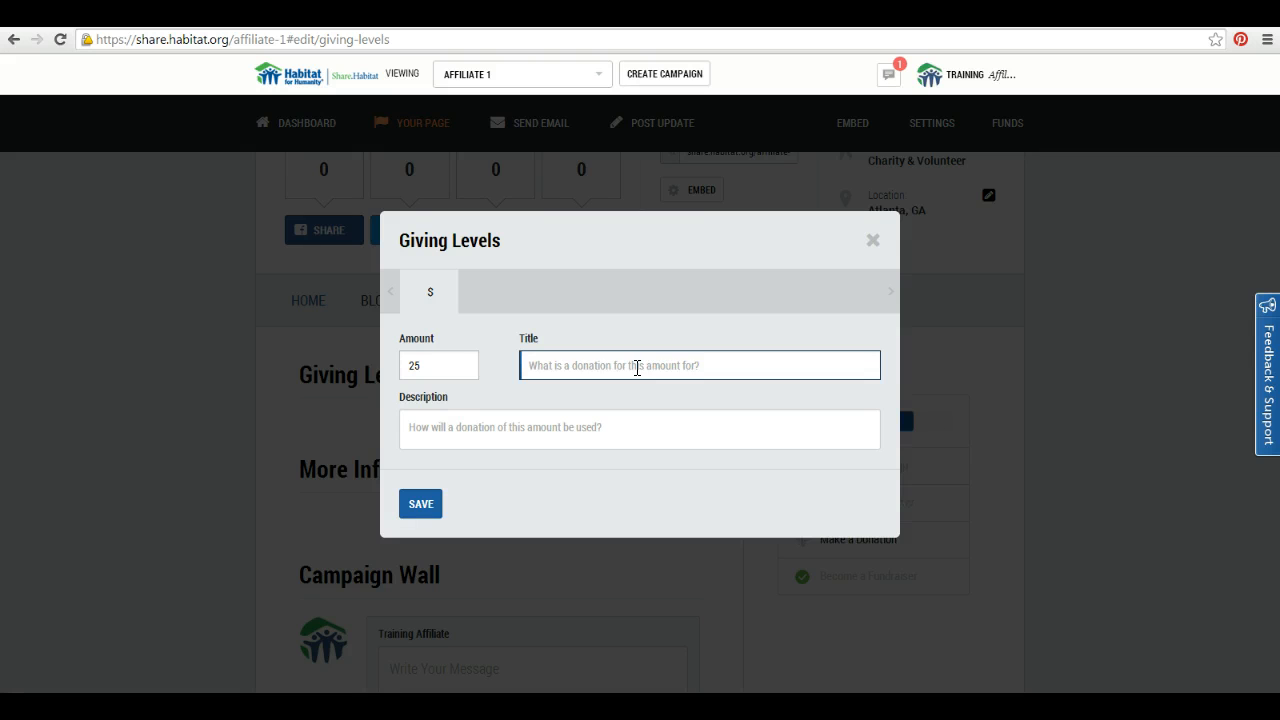
type("Roofing Sh")
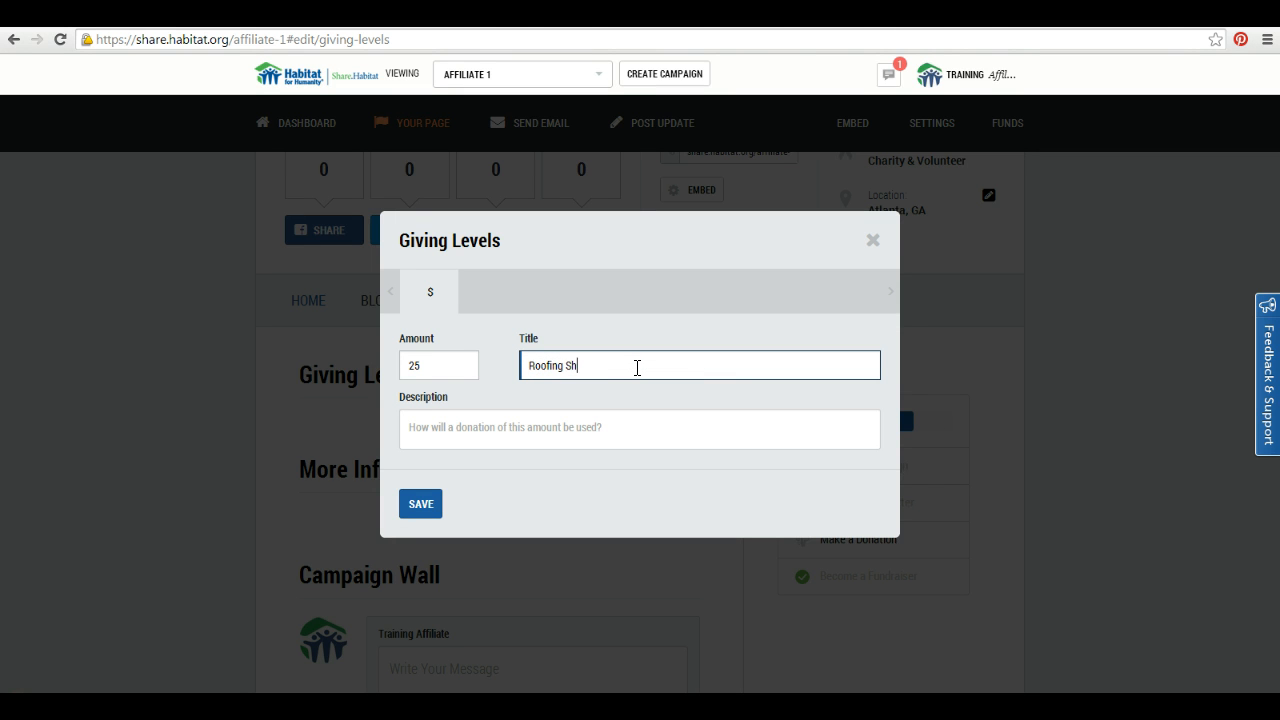
type("ingles")
Step: Describe the $25 giving level as "$25 can purchase a bundle of shingles or similar tools for our builders." and save it
key("Tab")
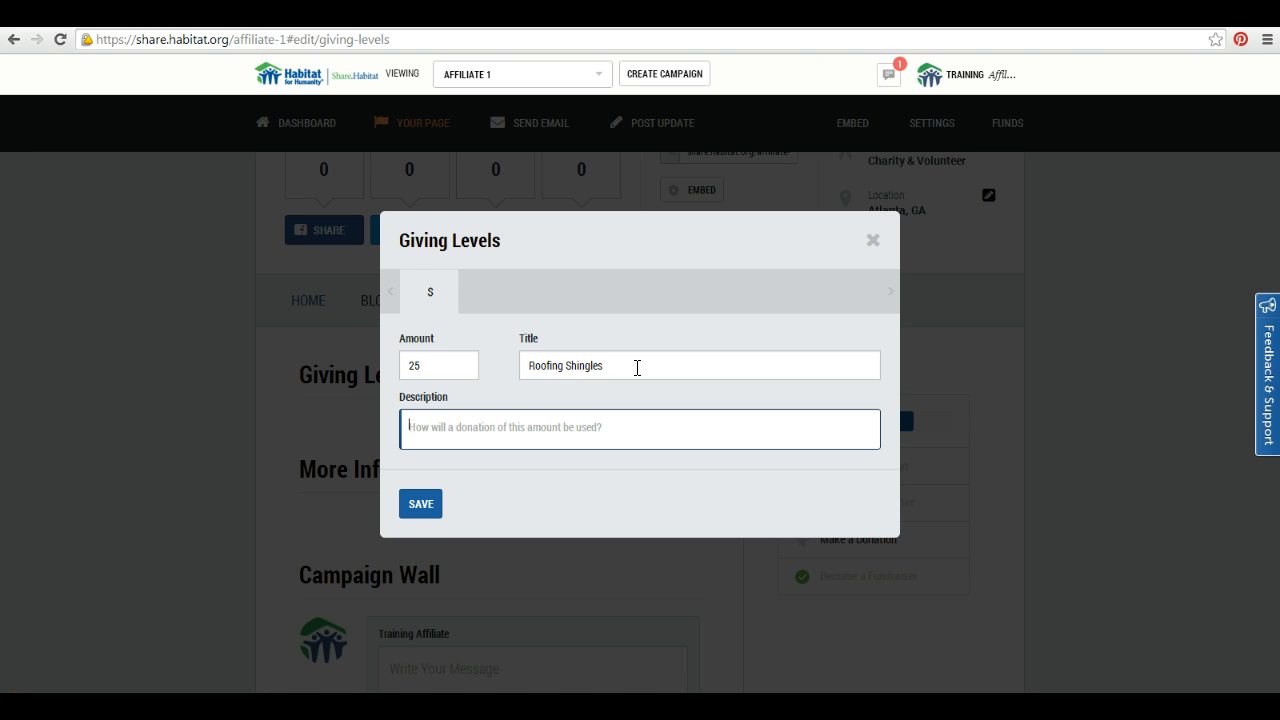
type("$25")
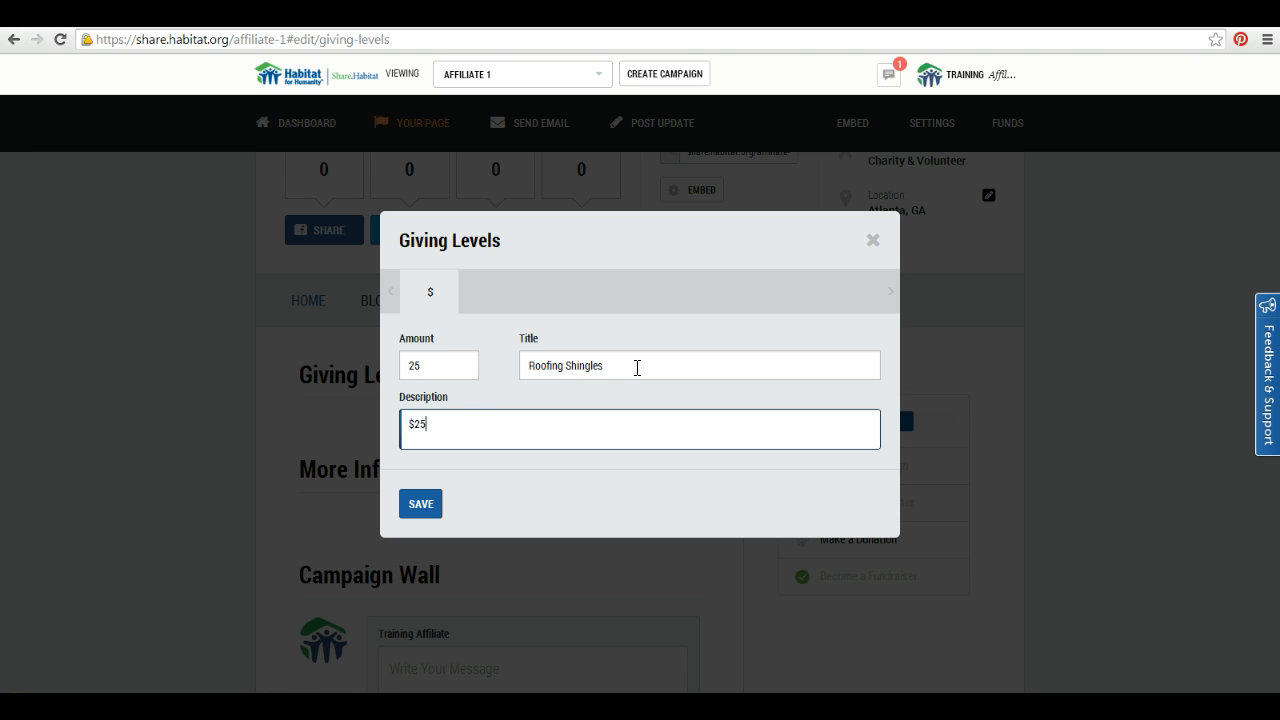
type(" can purchase a bundle of s")
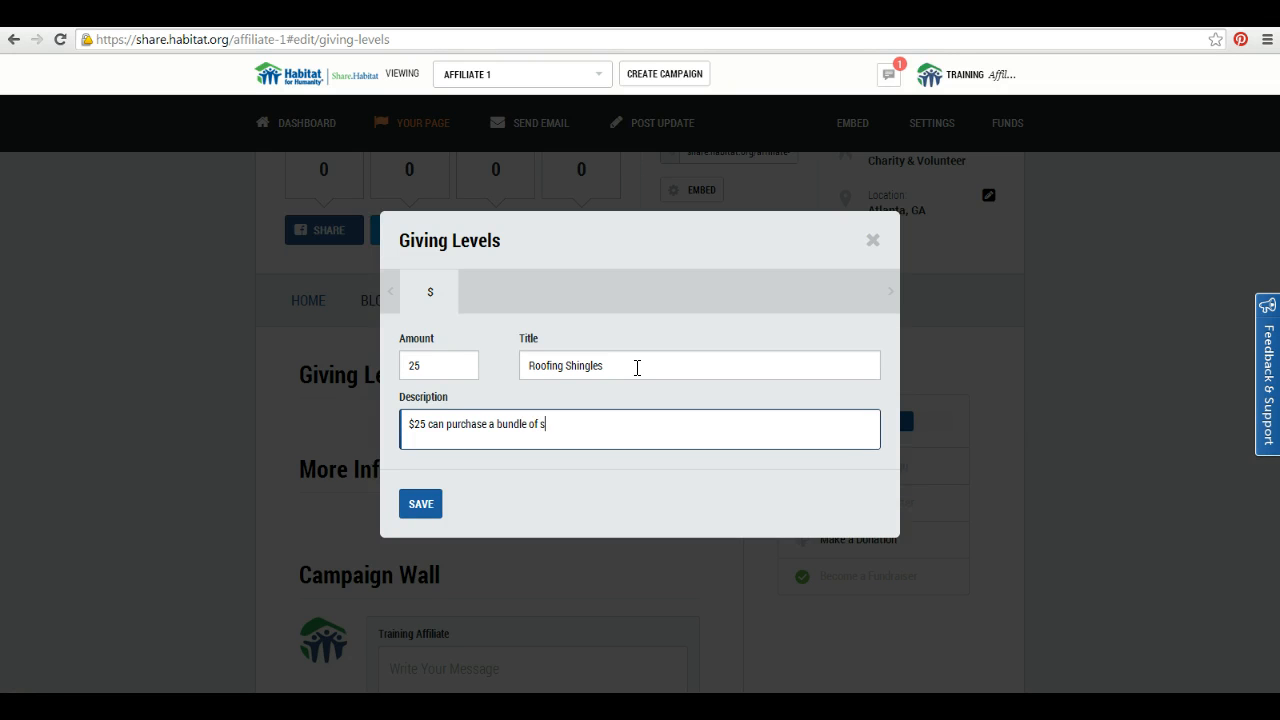
type("hingles or similar tools for our buil")
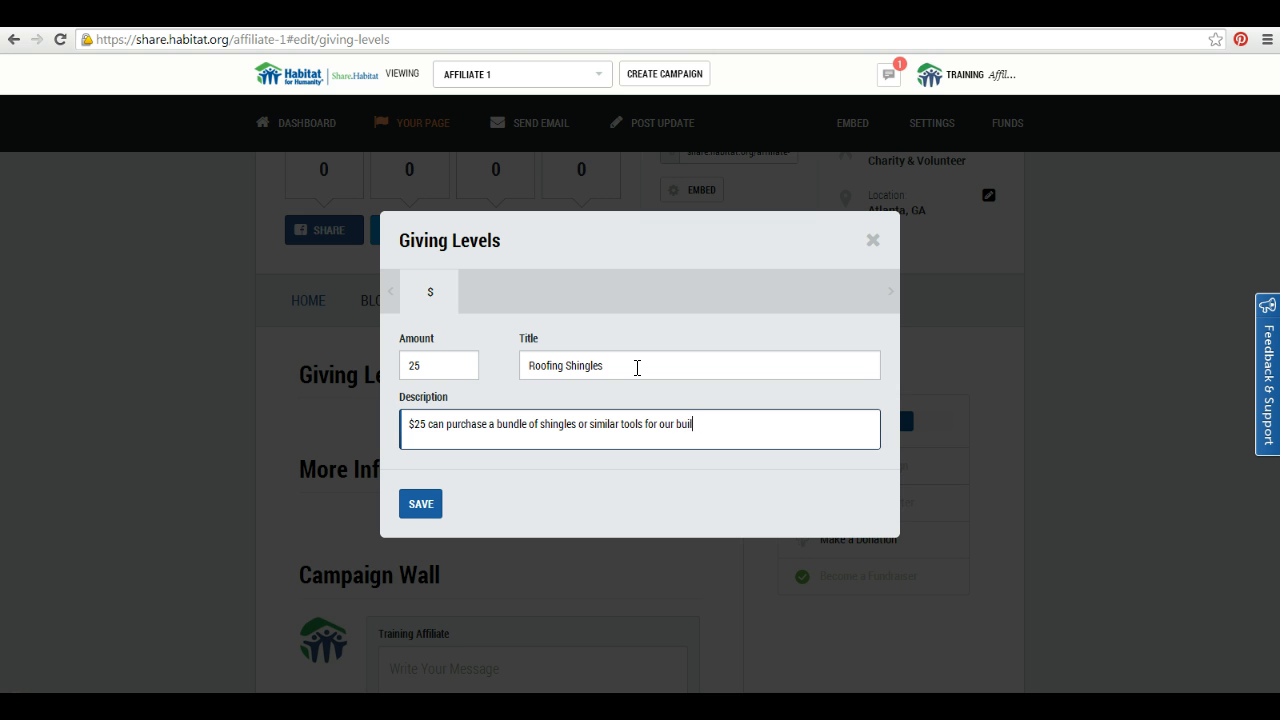
type("ders.")
left_click(564, 416)
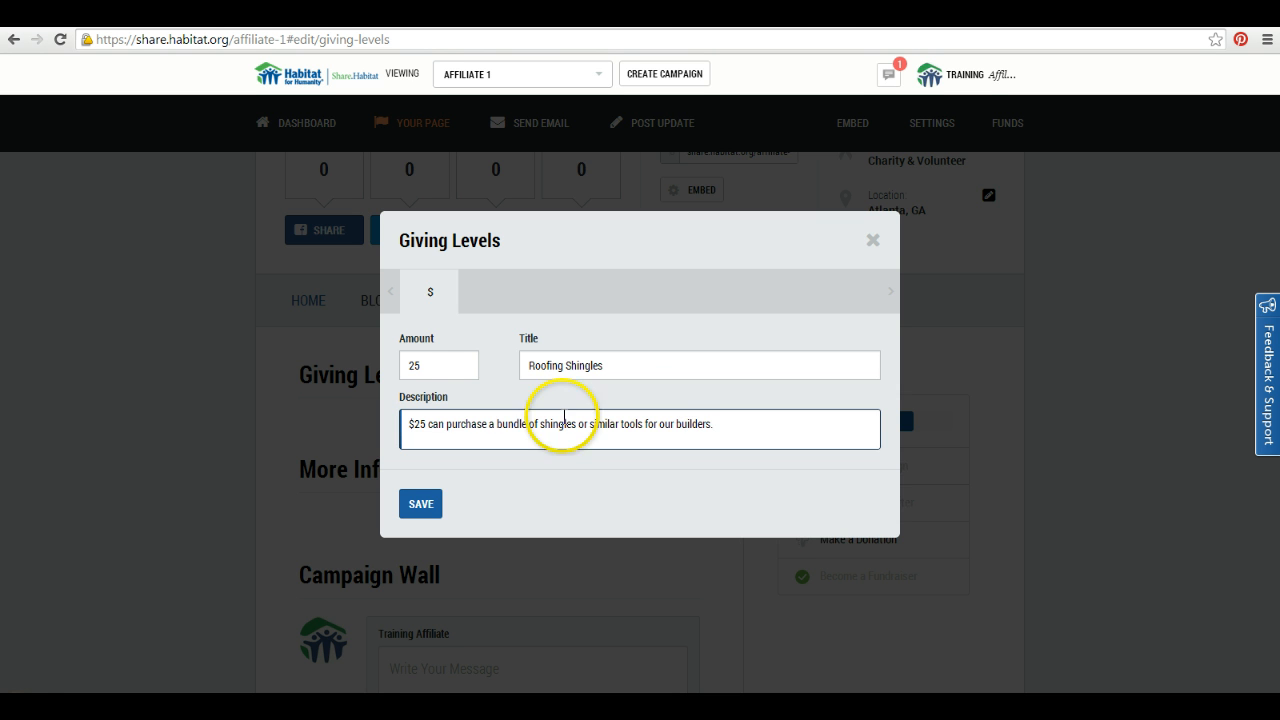
left_click(421, 506)
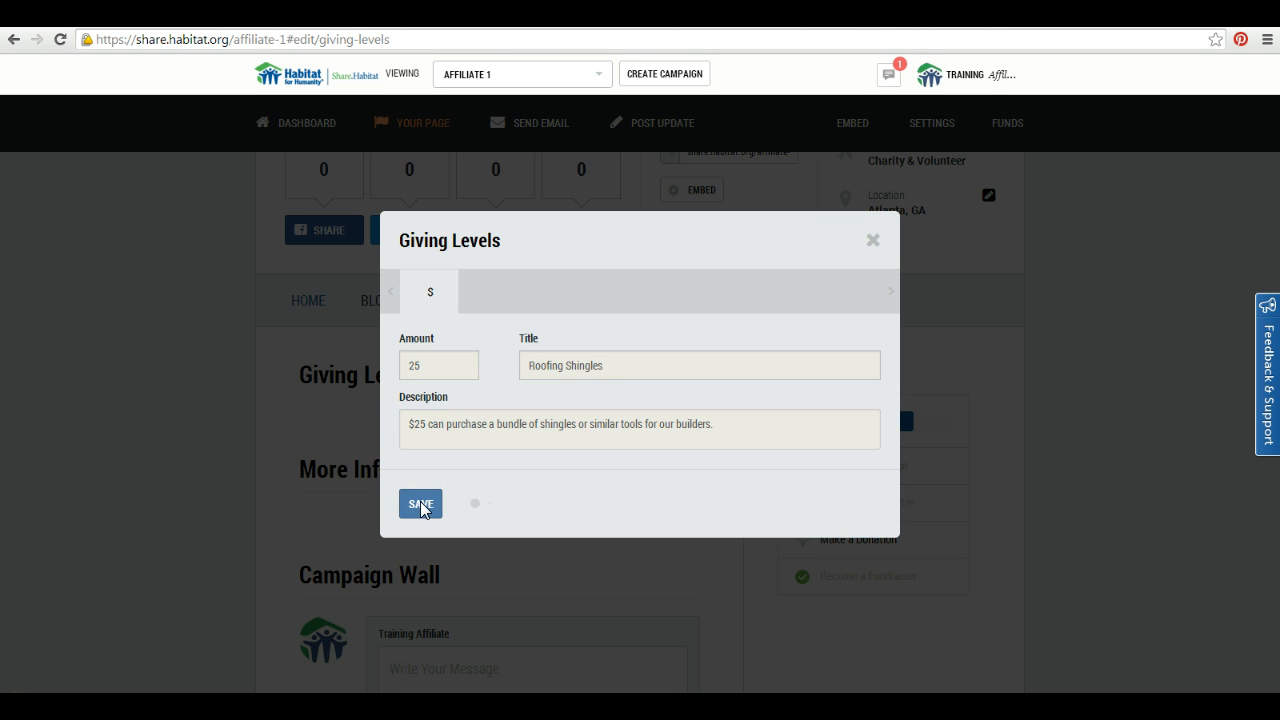
Step: Add a giving level with amount 100, title "Interior Door" and description "An interior door or more tools.", and save it
left_click(430, 366)
type("100")
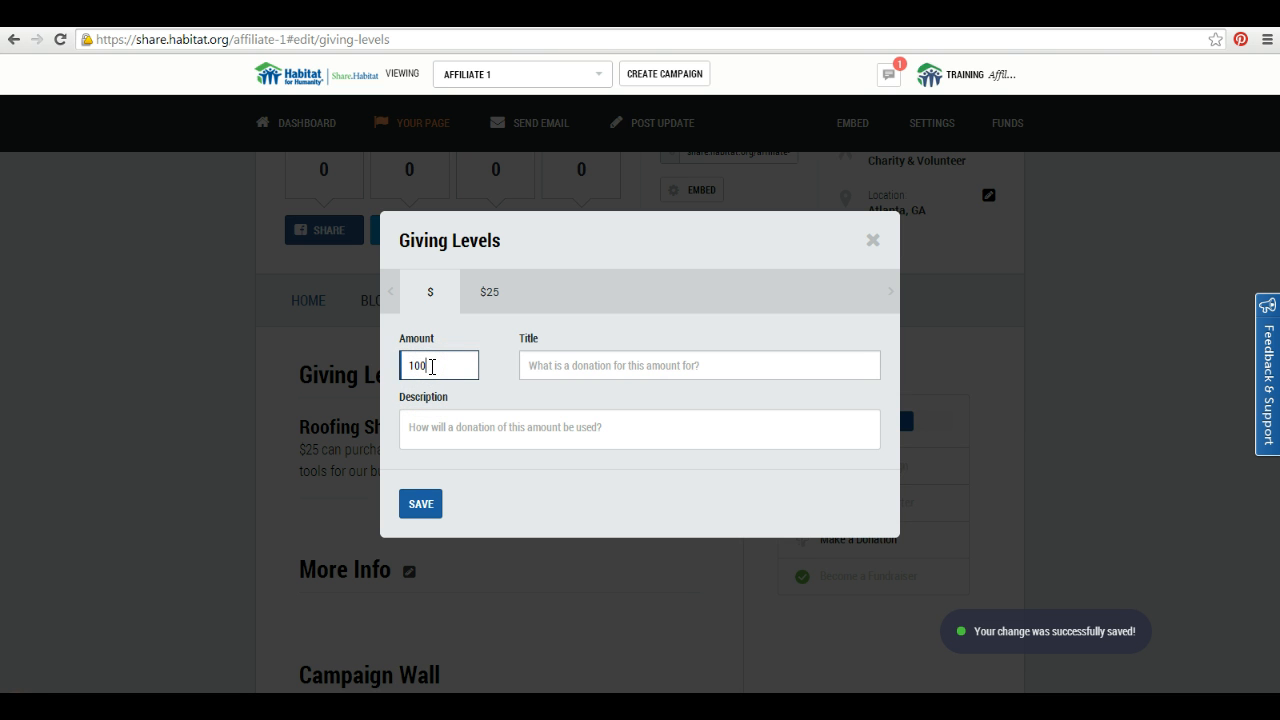
key("Tab")
type("Inter")
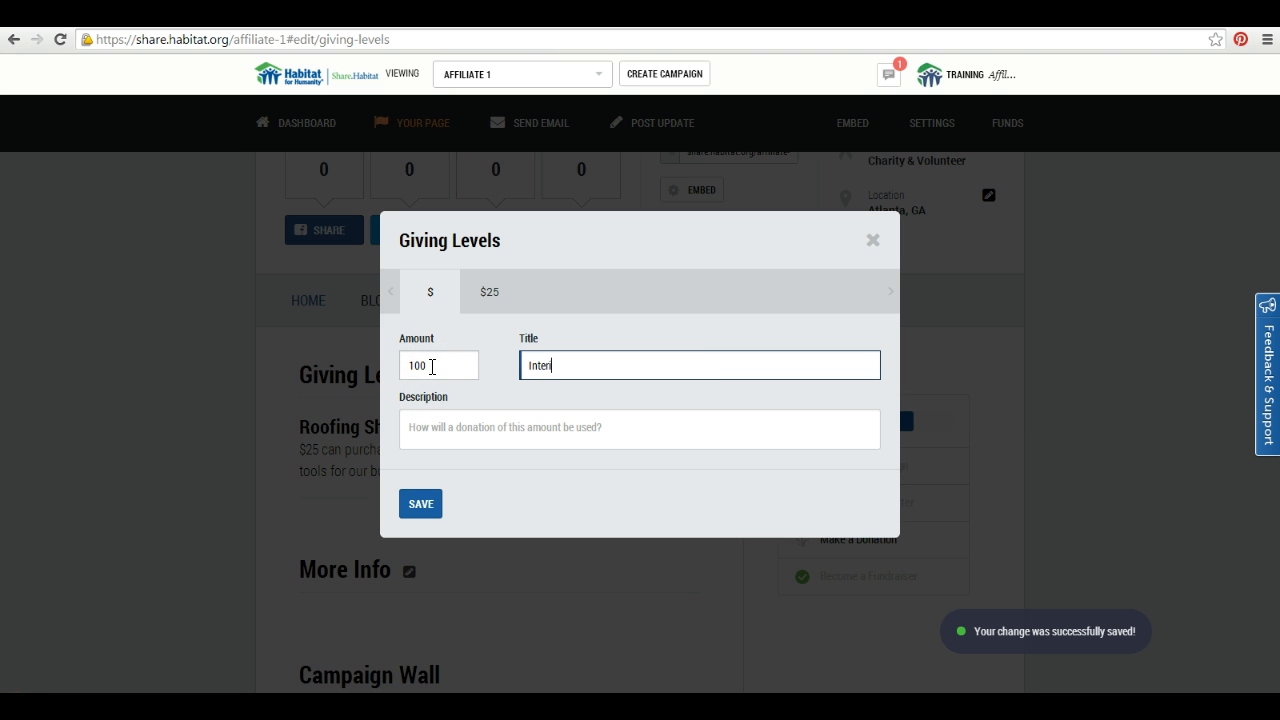
type("ior Door")
key("Tab")
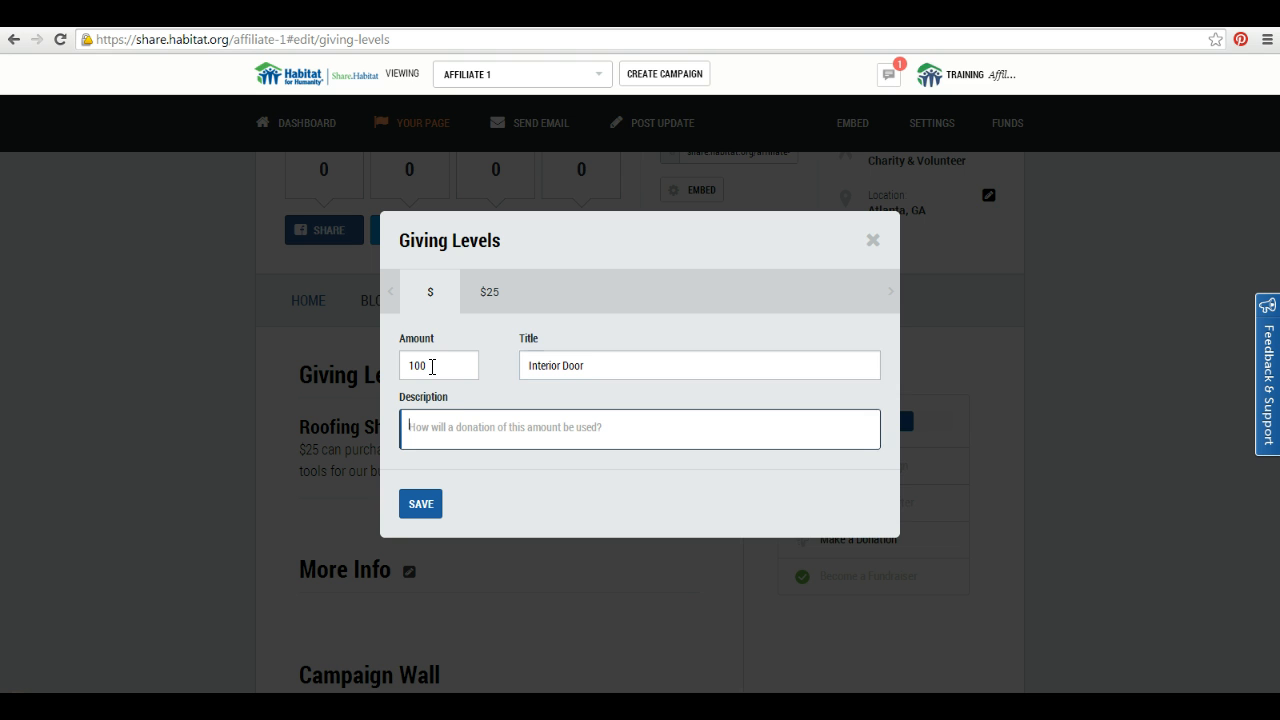
type("An")
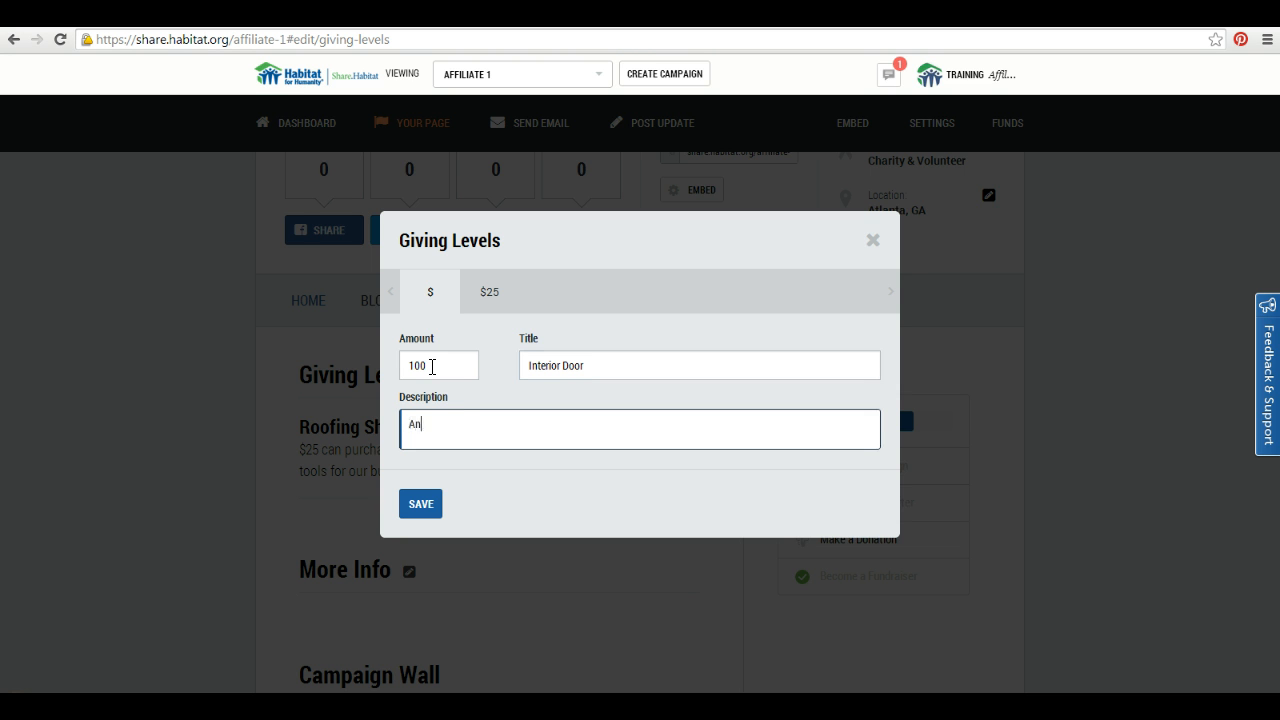
type(" interior door or more tools.")
left_click(420, 504)
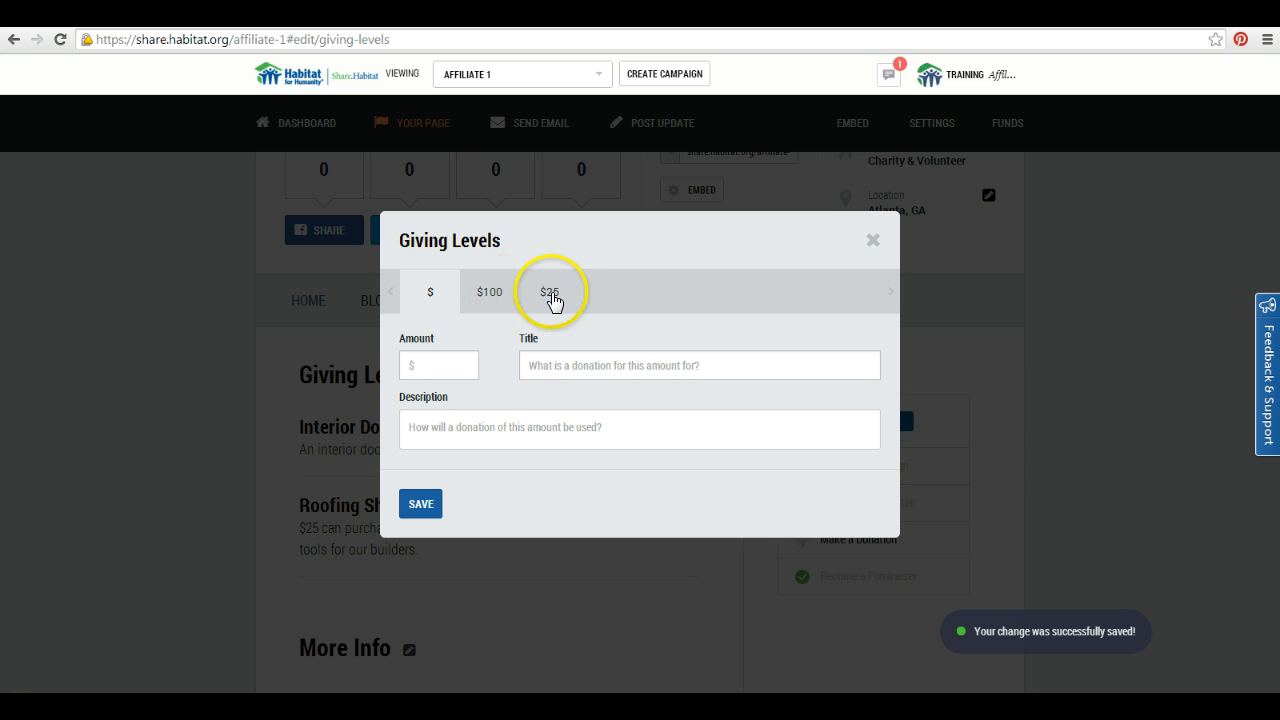
Step: Review the saved $25 and $100 giving levels and try to delete the $100 level
left_click(553, 296)
left_click(490, 299)
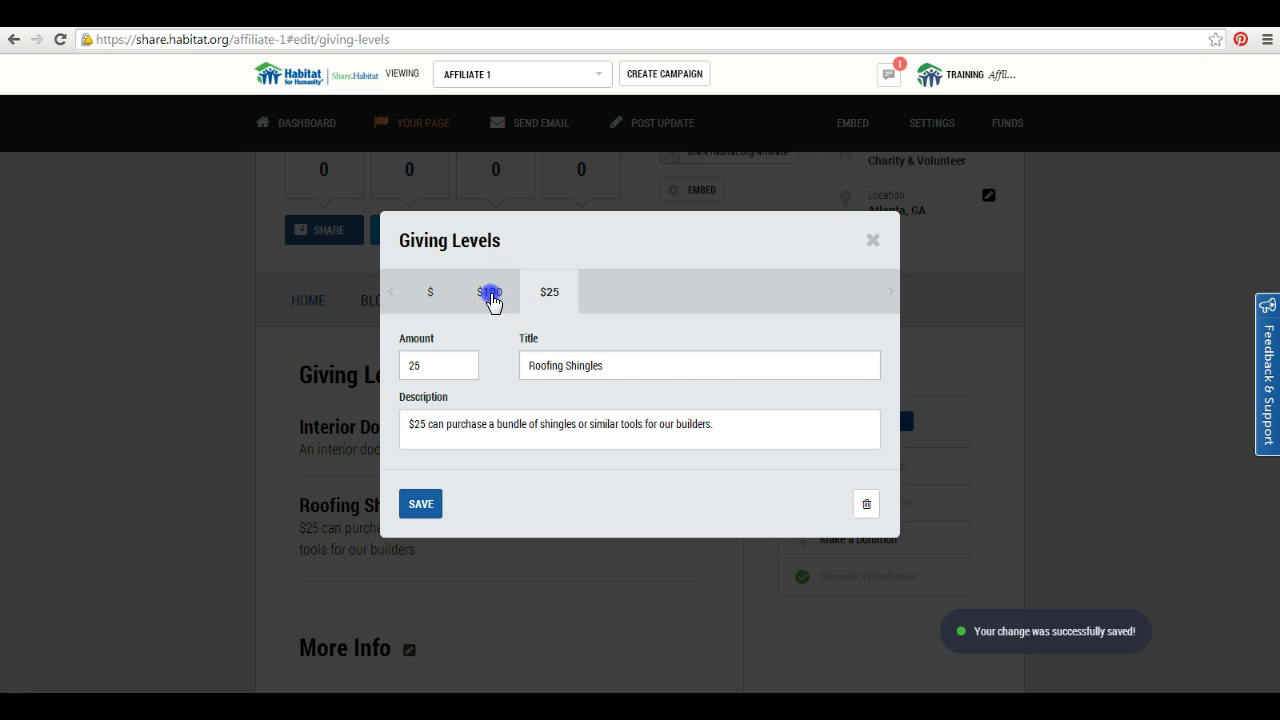
left_click(865, 505)
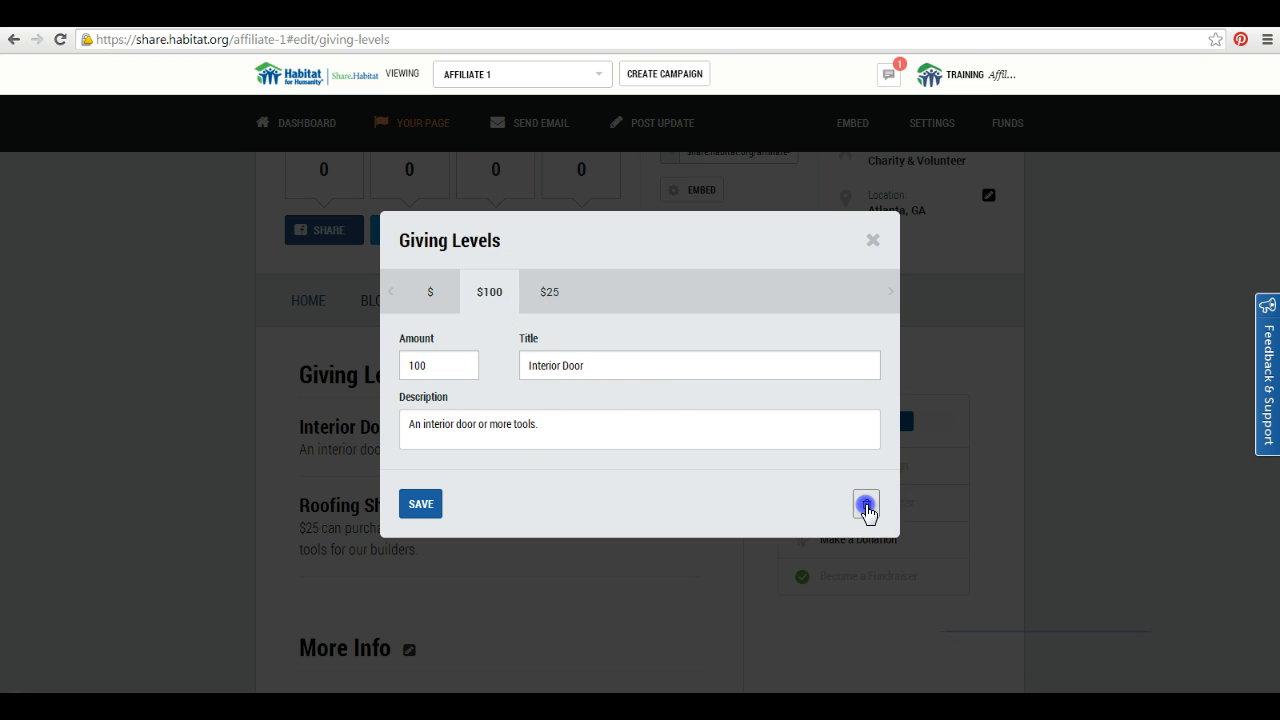
left_click(574, 421)
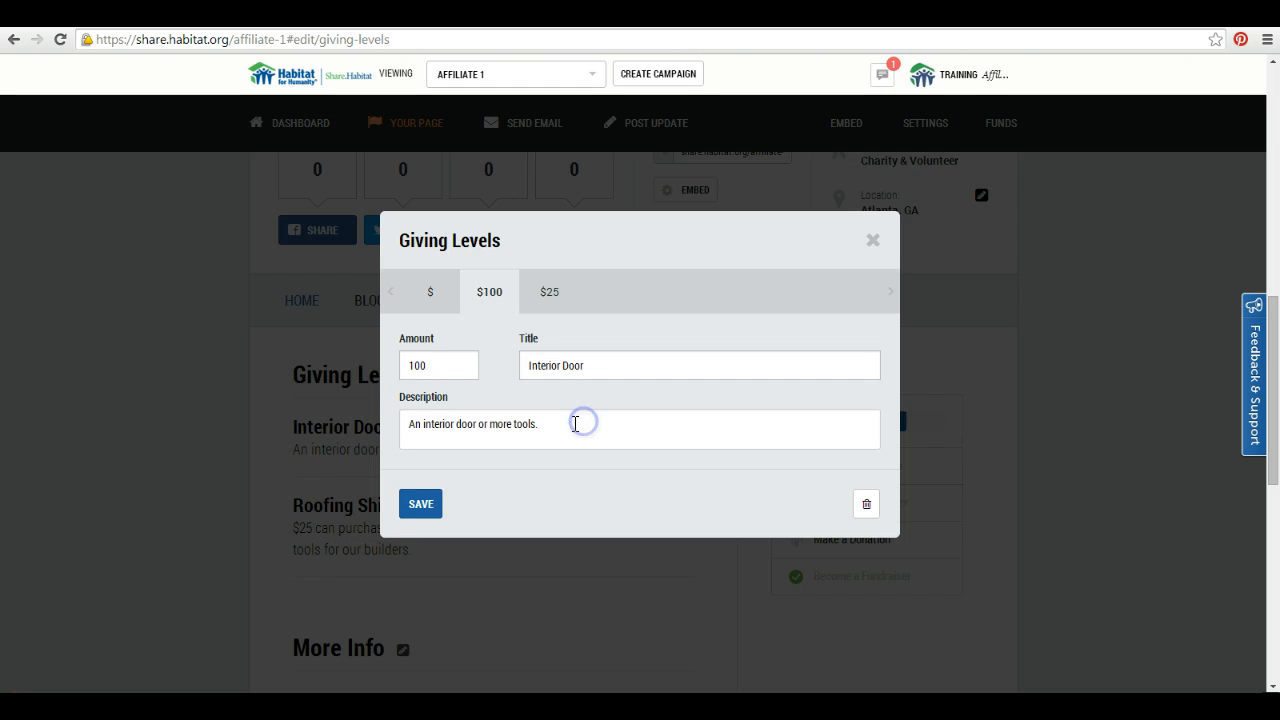
left_click(420, 504)
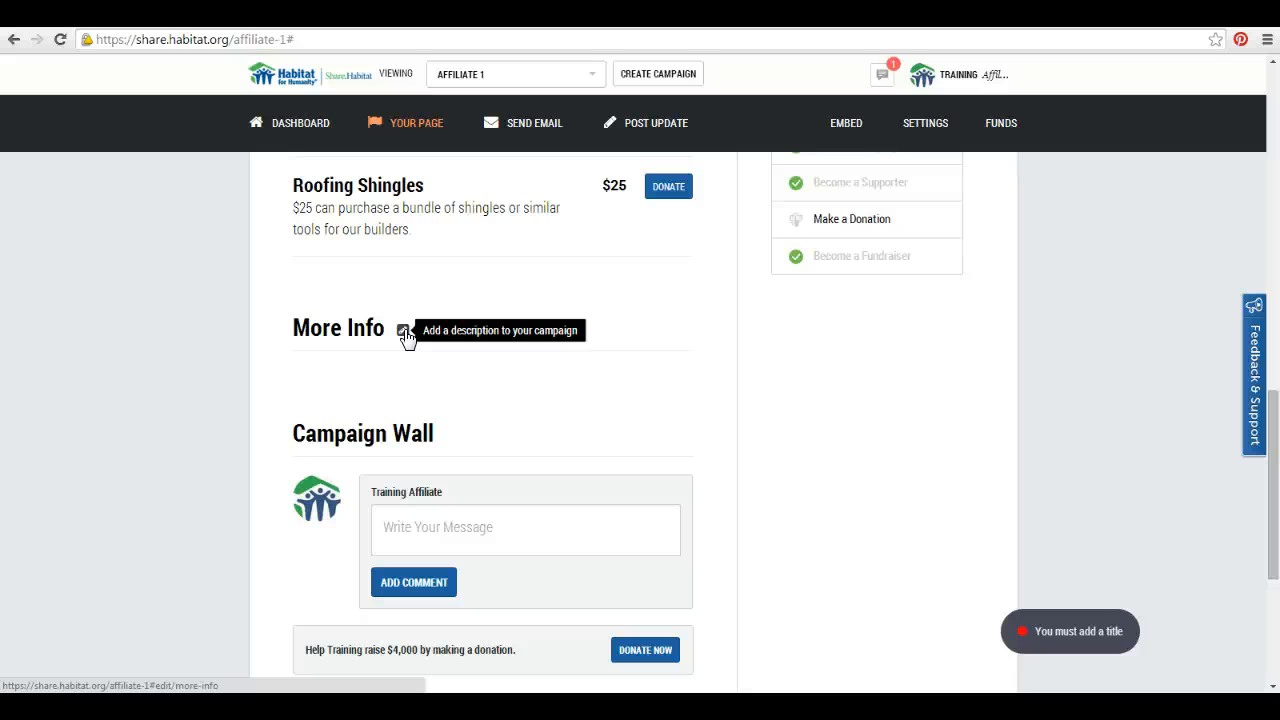
Step: Draft a More Info description saying the family in the campaign title "has worked so hard to help us build their home." and discard it
left_click(403, 332)
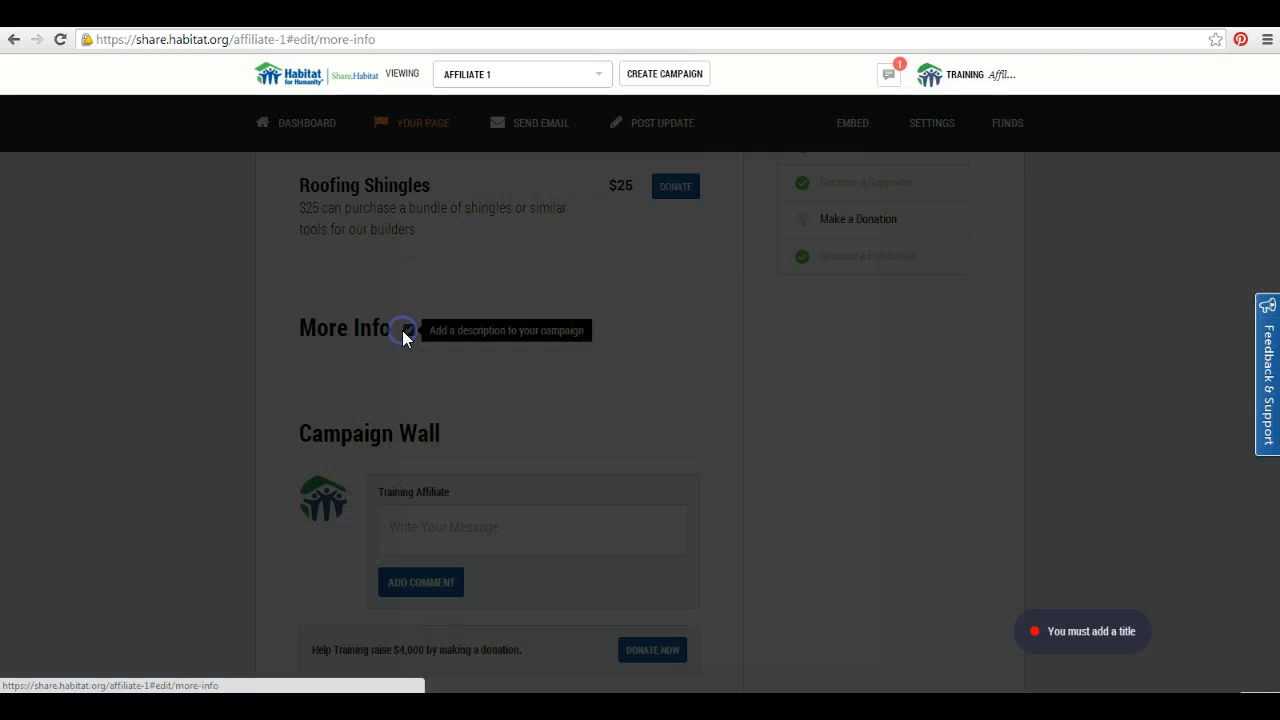
left_click(481, 271)
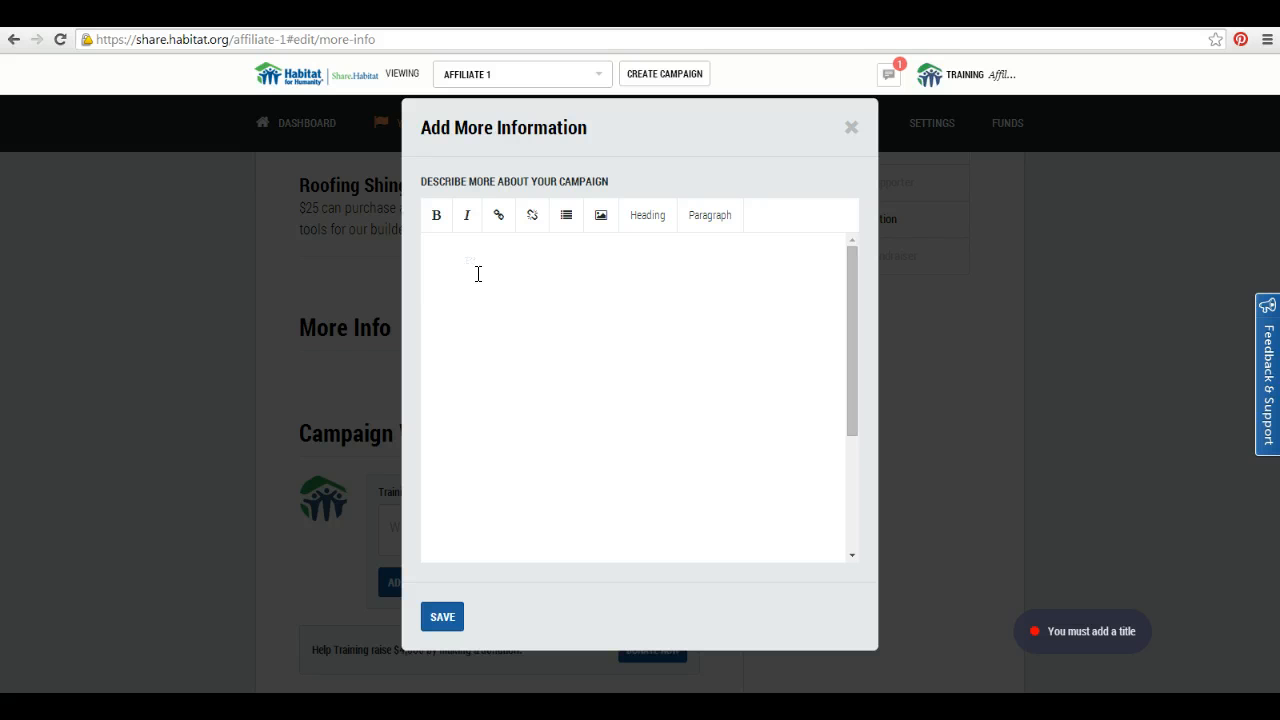
type("The Smith family has worked r")
key("BackSpace")
type("so hard to")
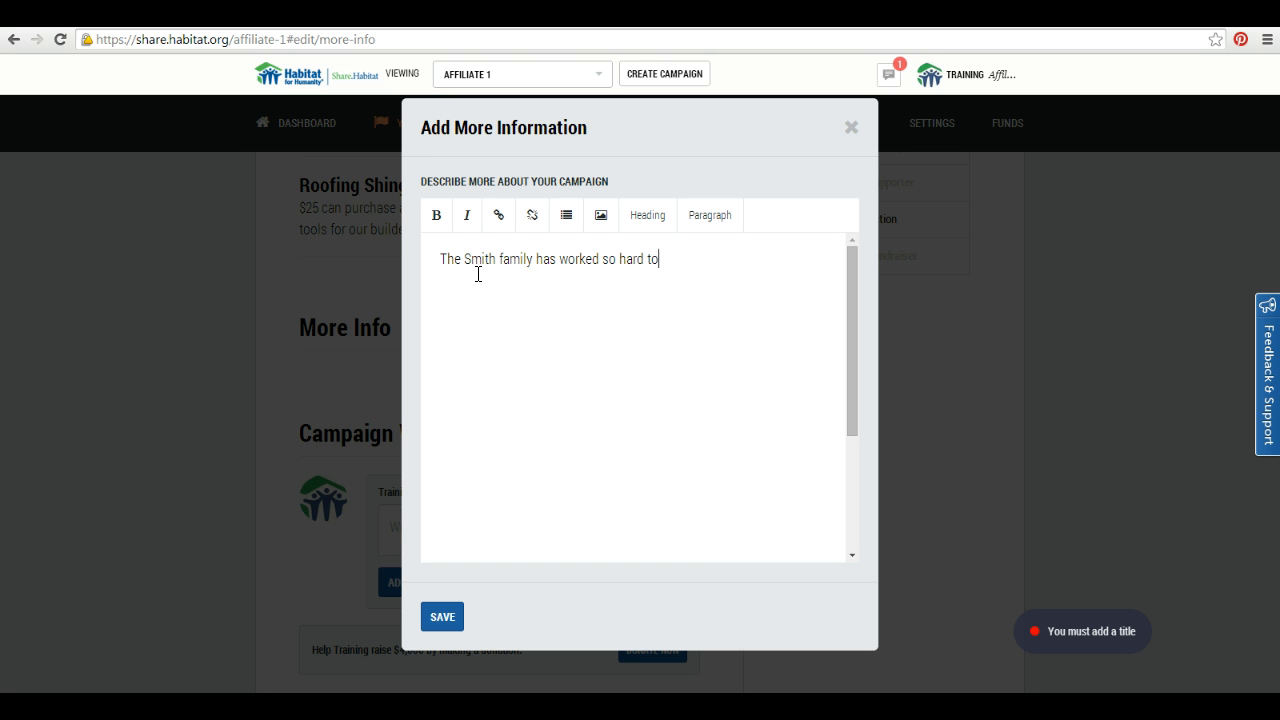
type(" help us build their home.")
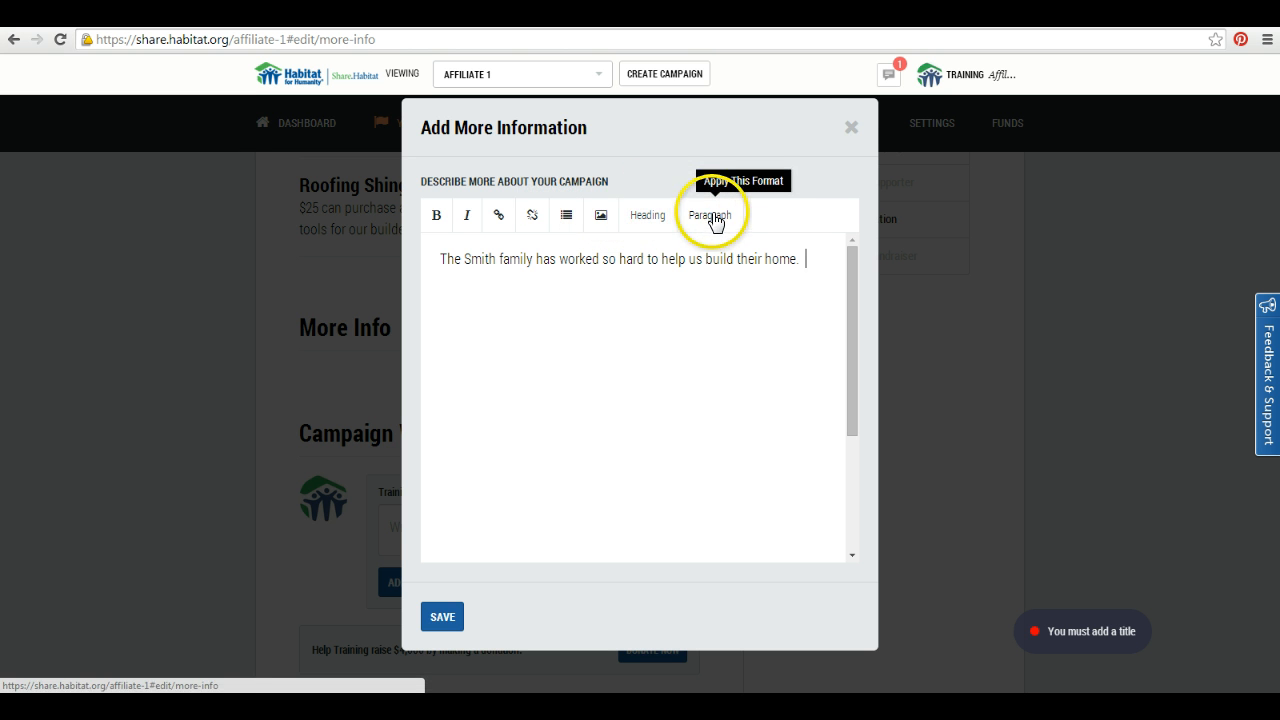
left_click(850, 128)
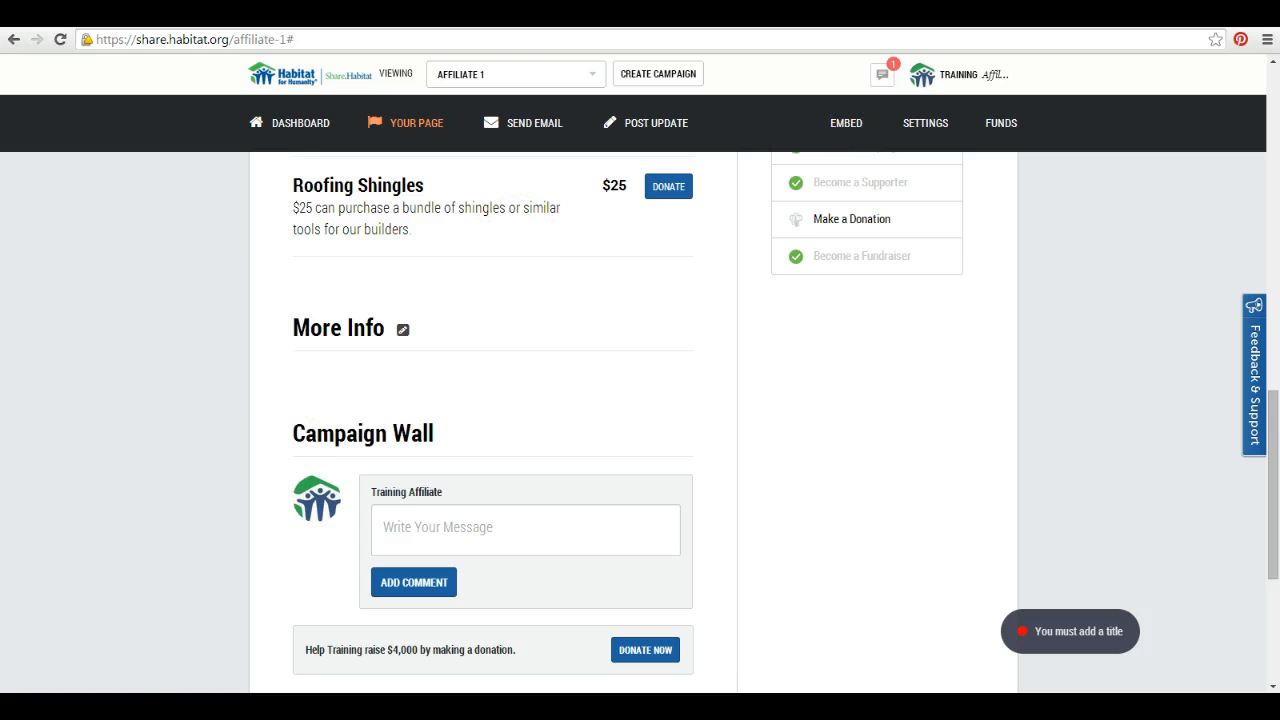
left_click(403, 330)
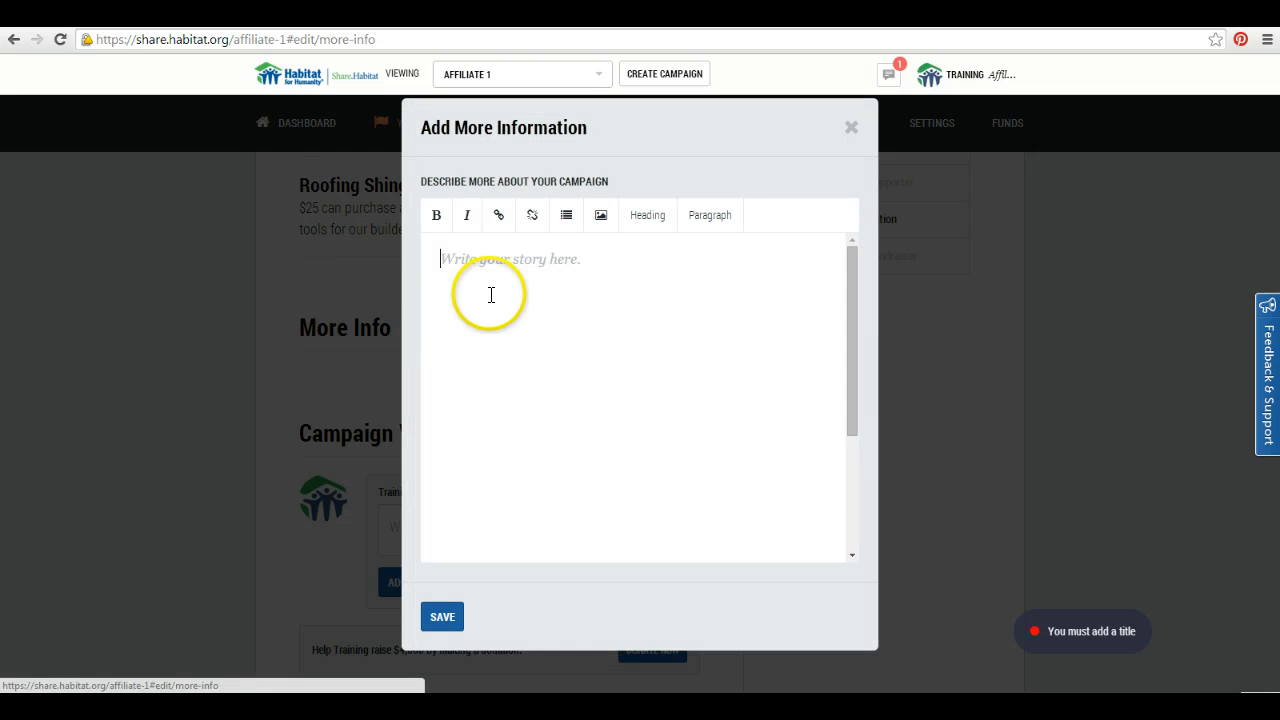
left_click(850, 127)
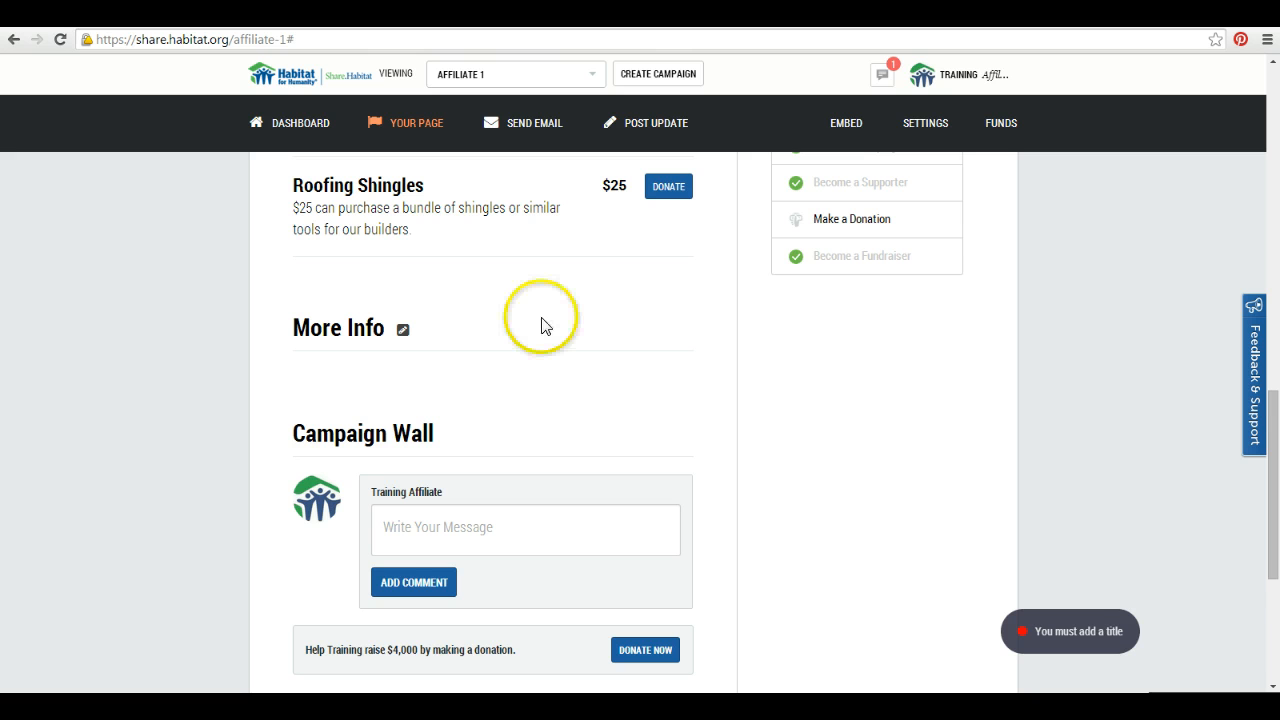
Step: Open the Feedback & Support window from the campaign page and close it again
scroll(547, 334, "up", 4)
scroll(547, 322, "up", 8)
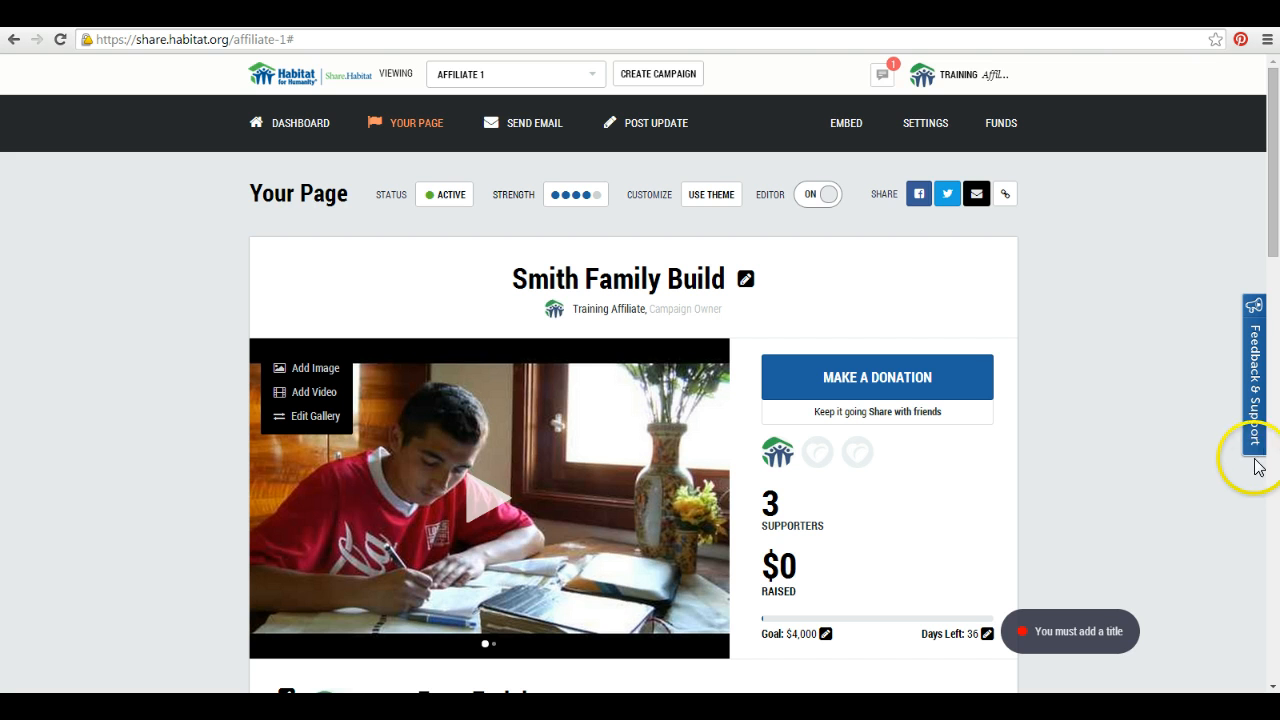
left_click(1258, 425)
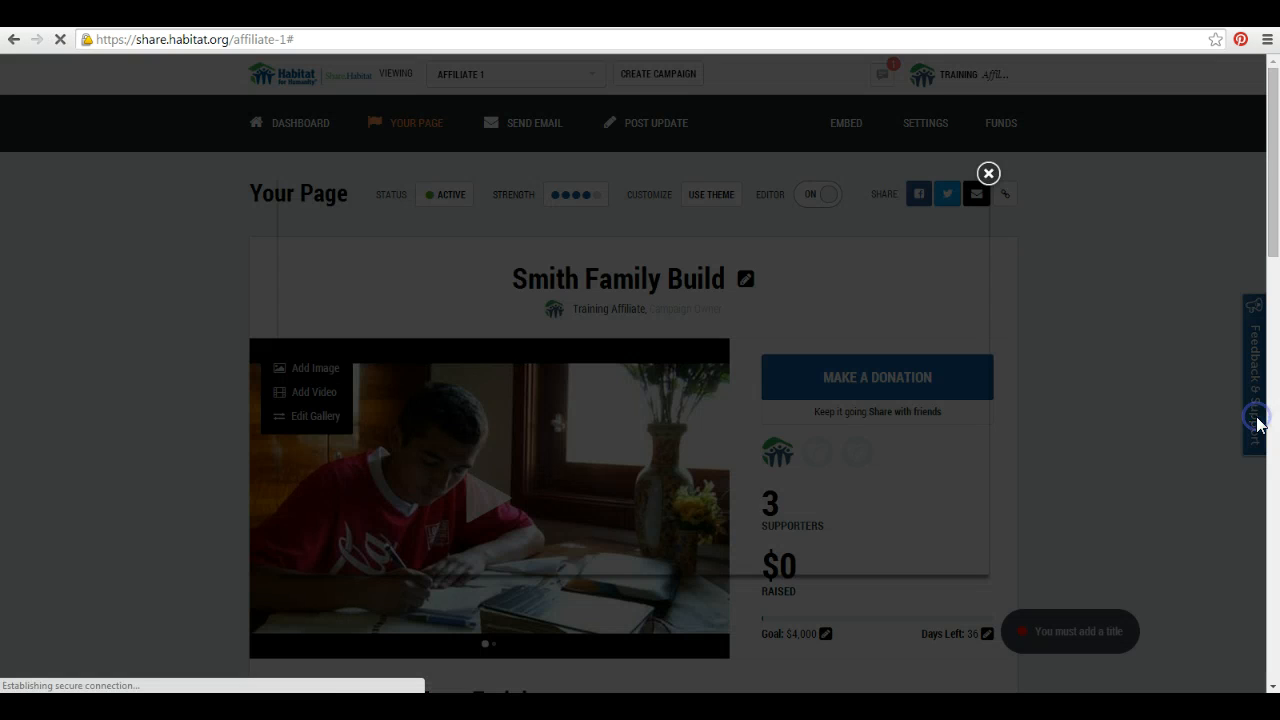
left_click(988, 174)
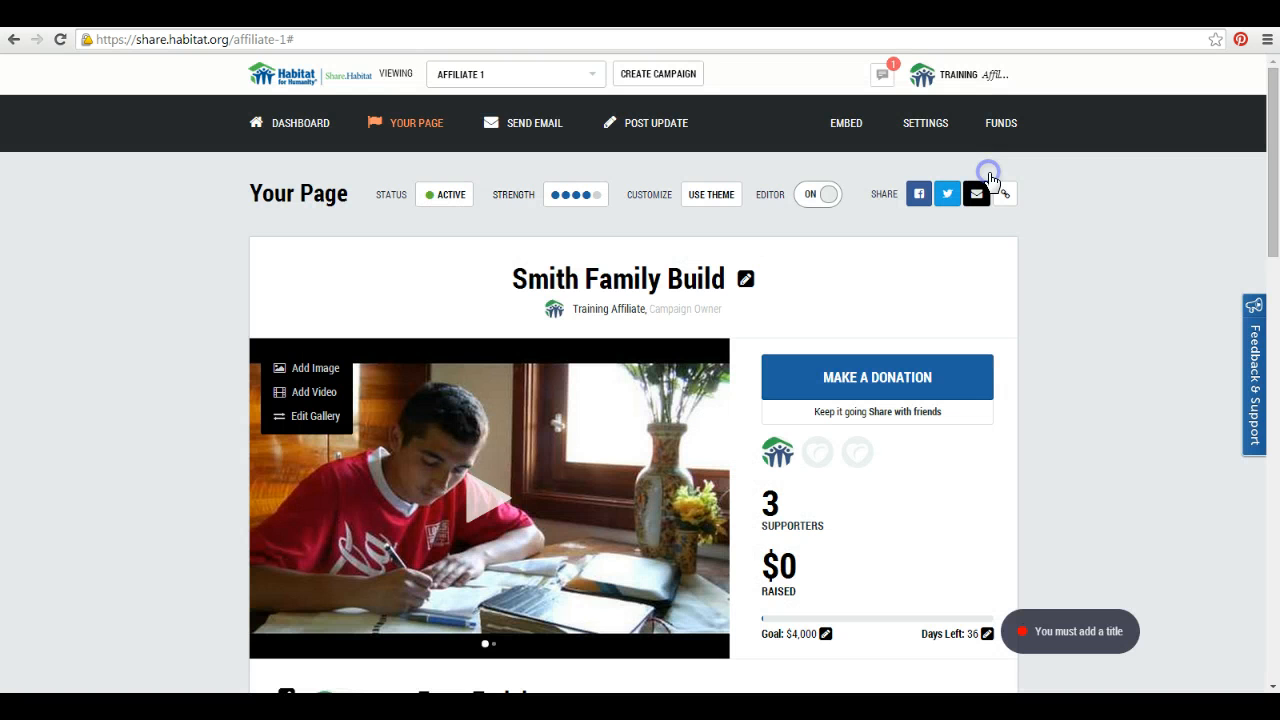